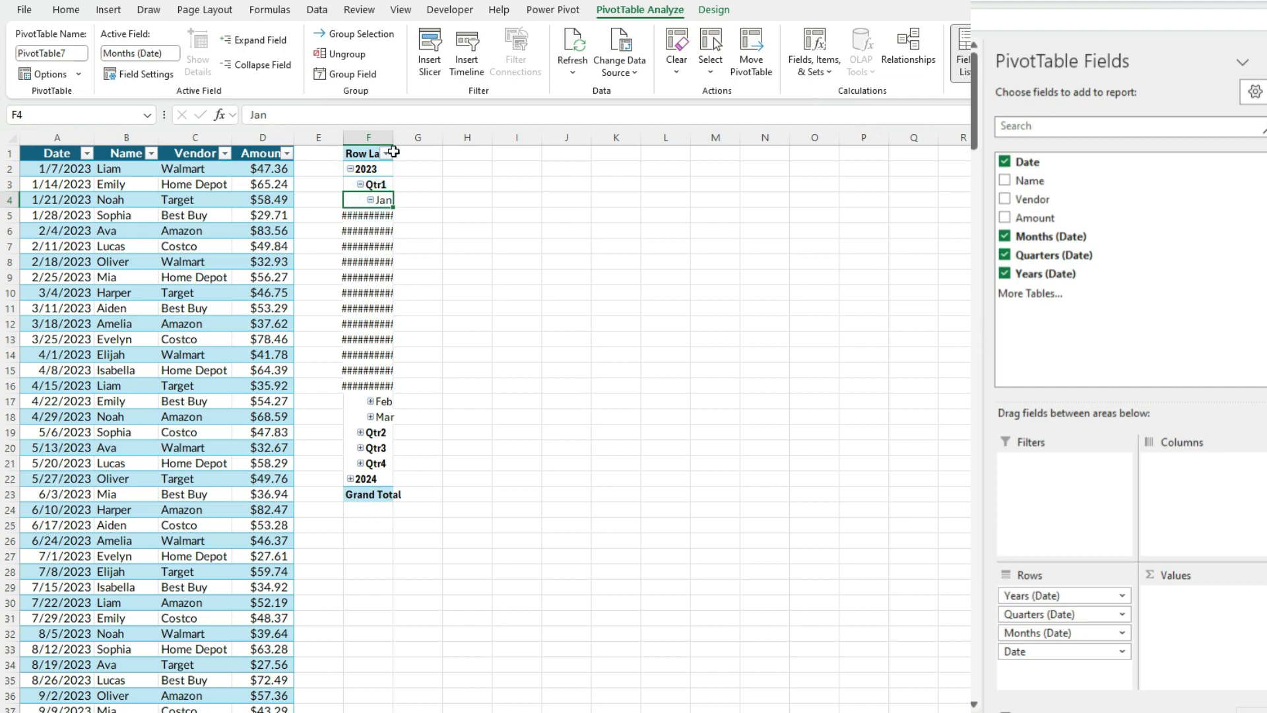
- Autofit the row label column F, then add Amount to the PivotTable's values and Vendor to its columns
double_click(394, 137)
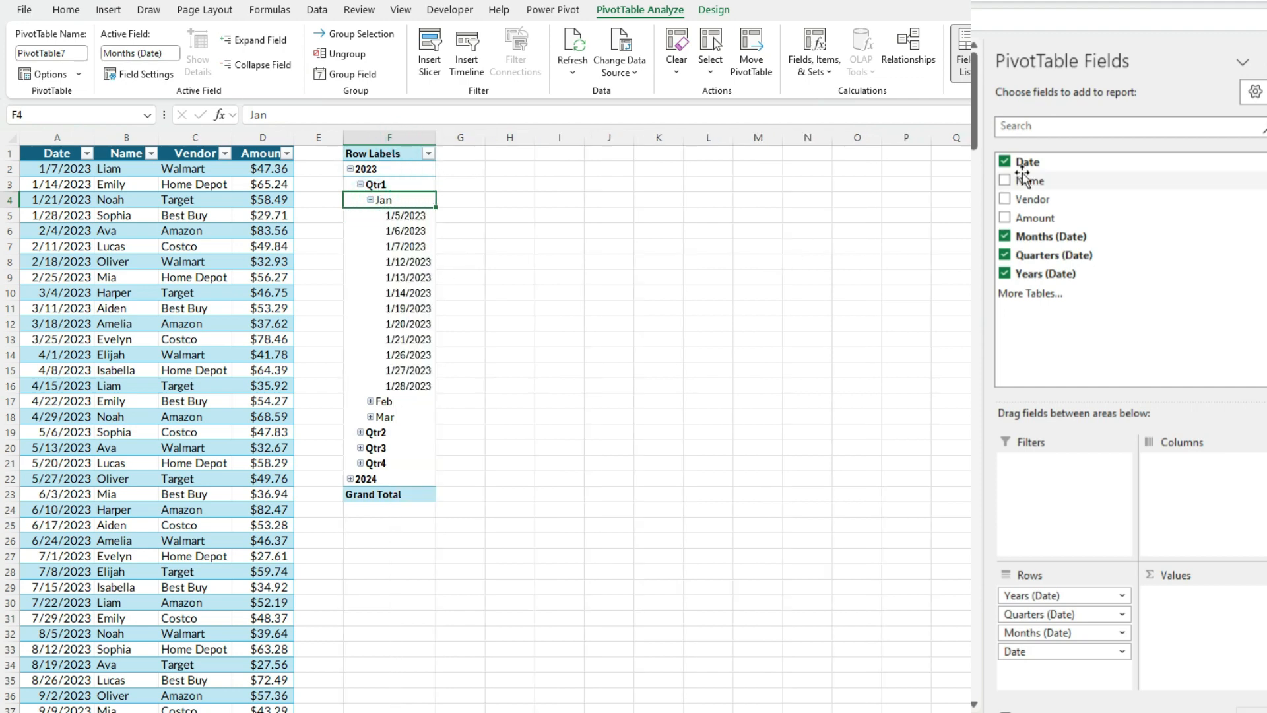
left_click_drag(1035, 216, 1206, 645)
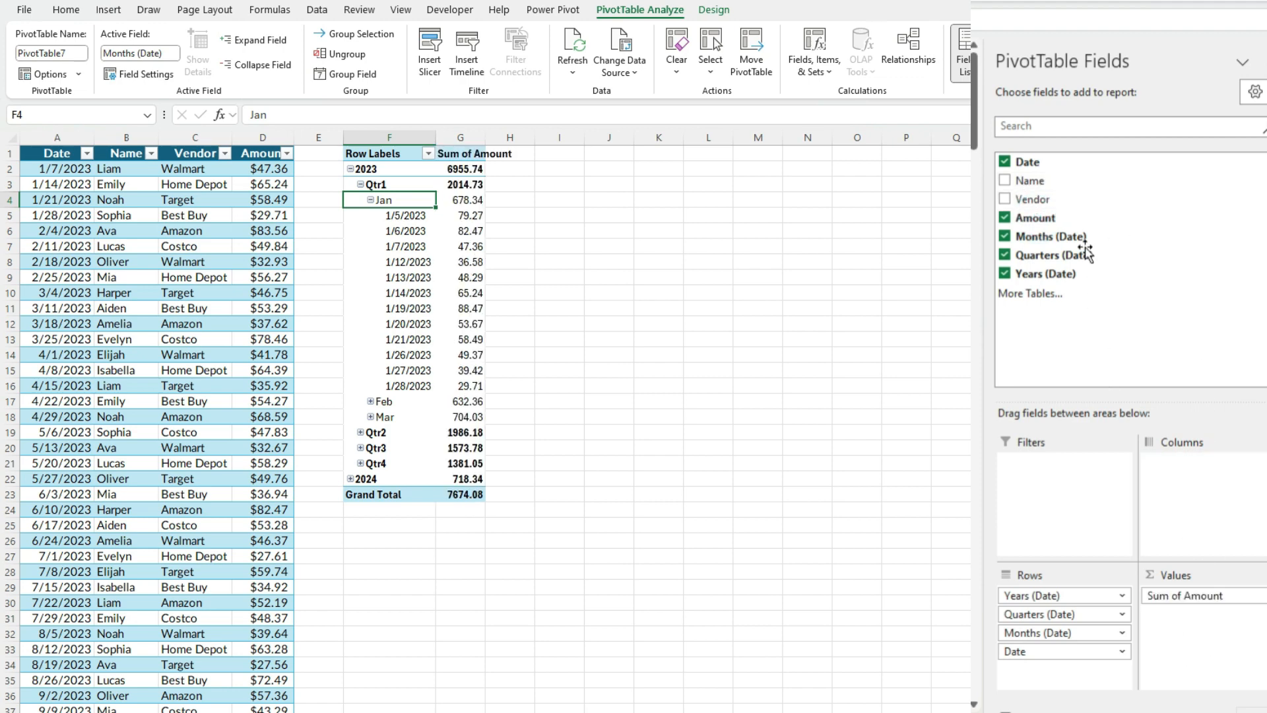
left_click_drag(1046, 199, 1212, 525)
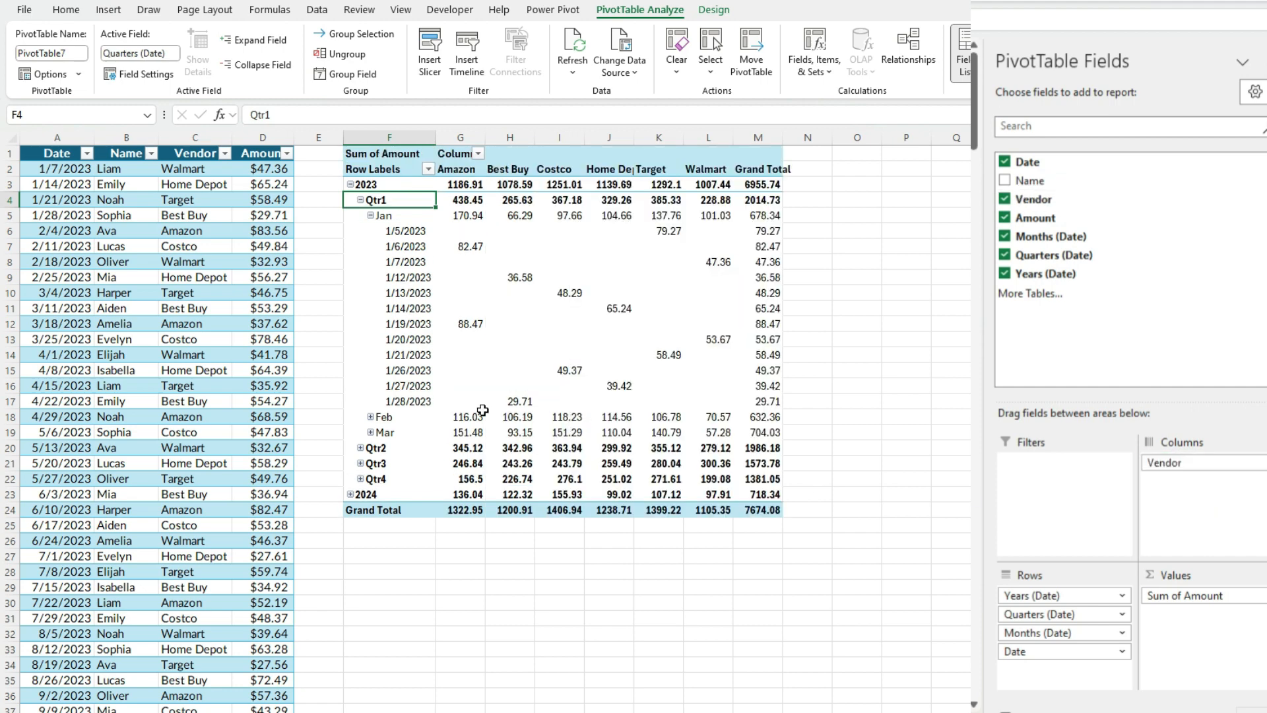
- Group the PivotTable's row dates by Months only, removing the Quarters and Years levels
right_click(402, 297)
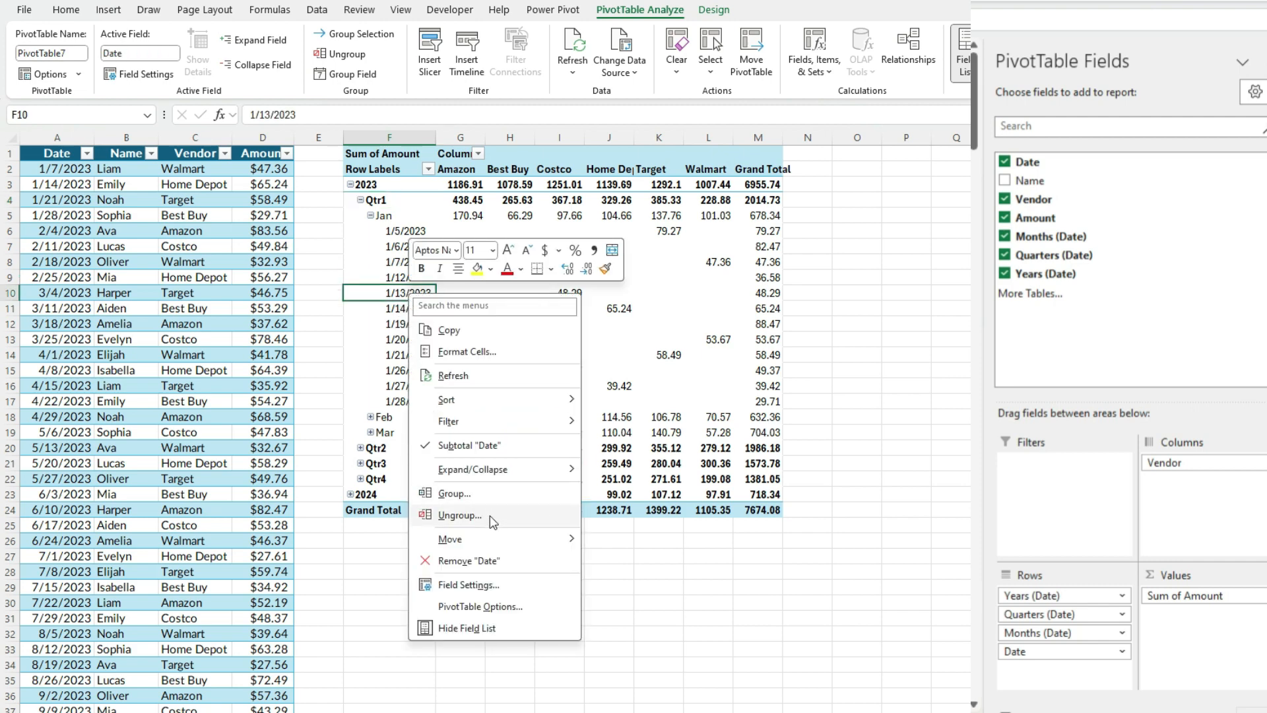
left_click(453, 494)
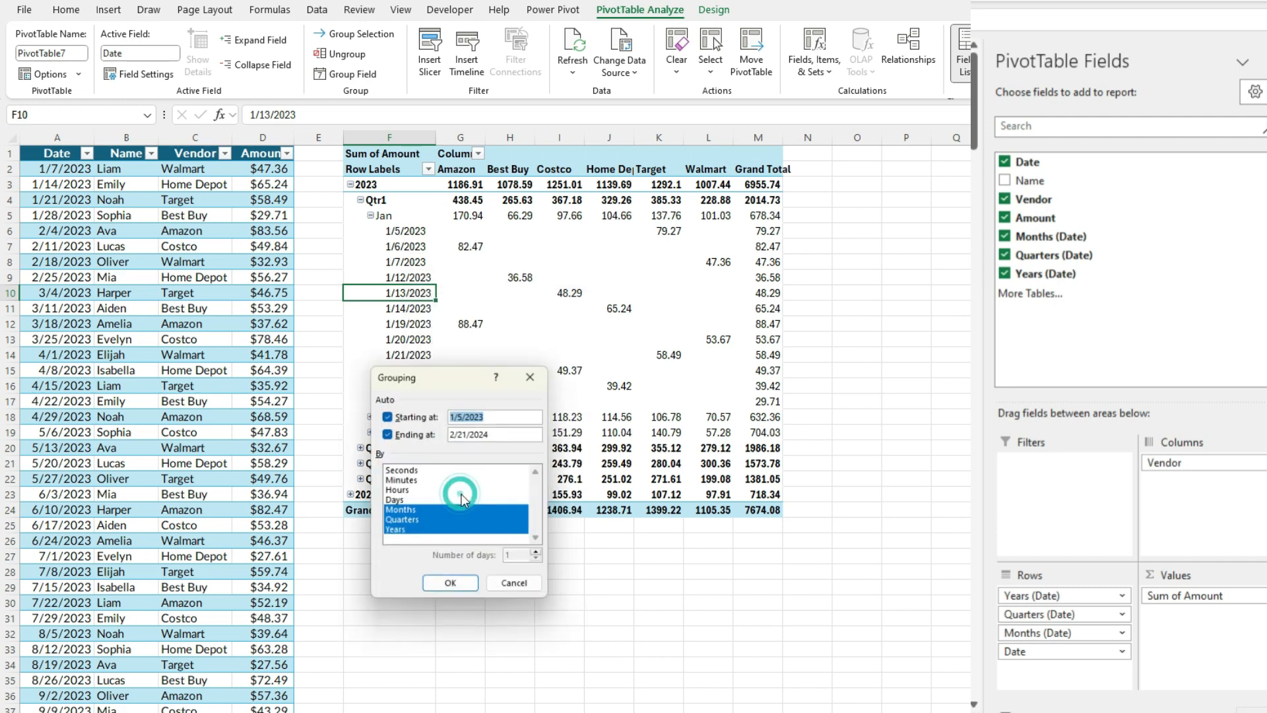
left_click(404, 521)
left_click(403, 531)
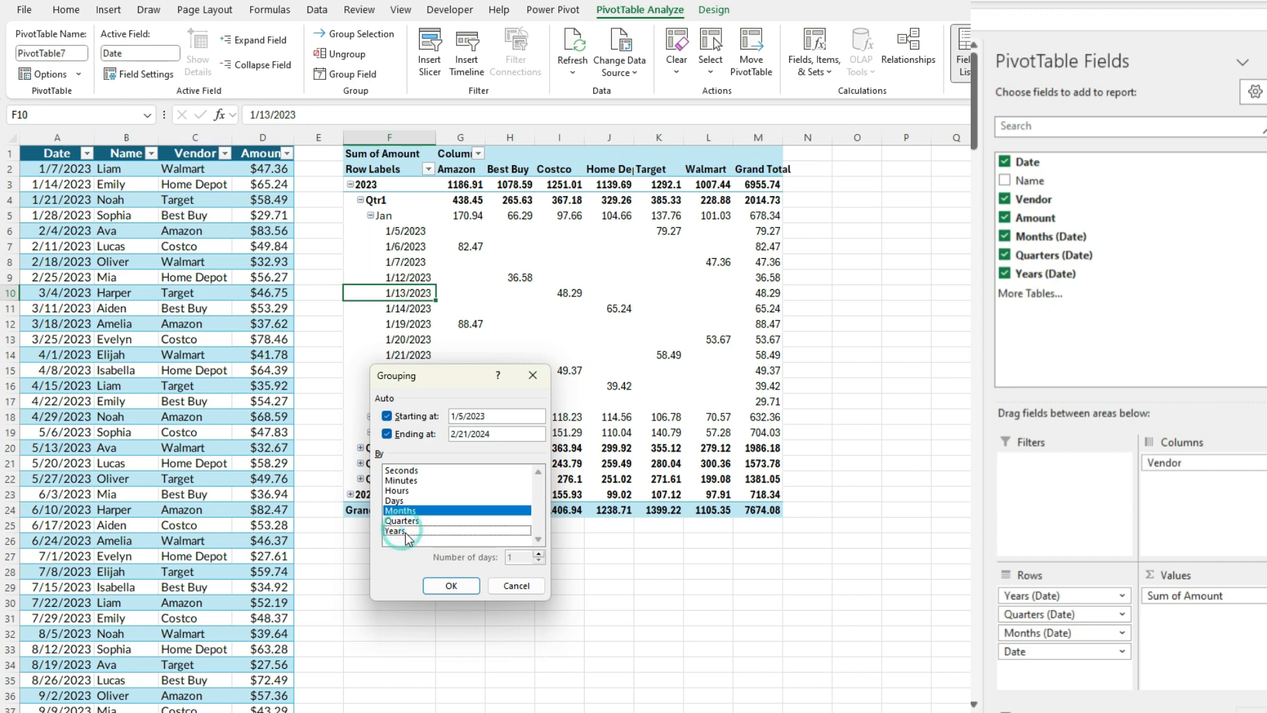
left_click(456, 585)
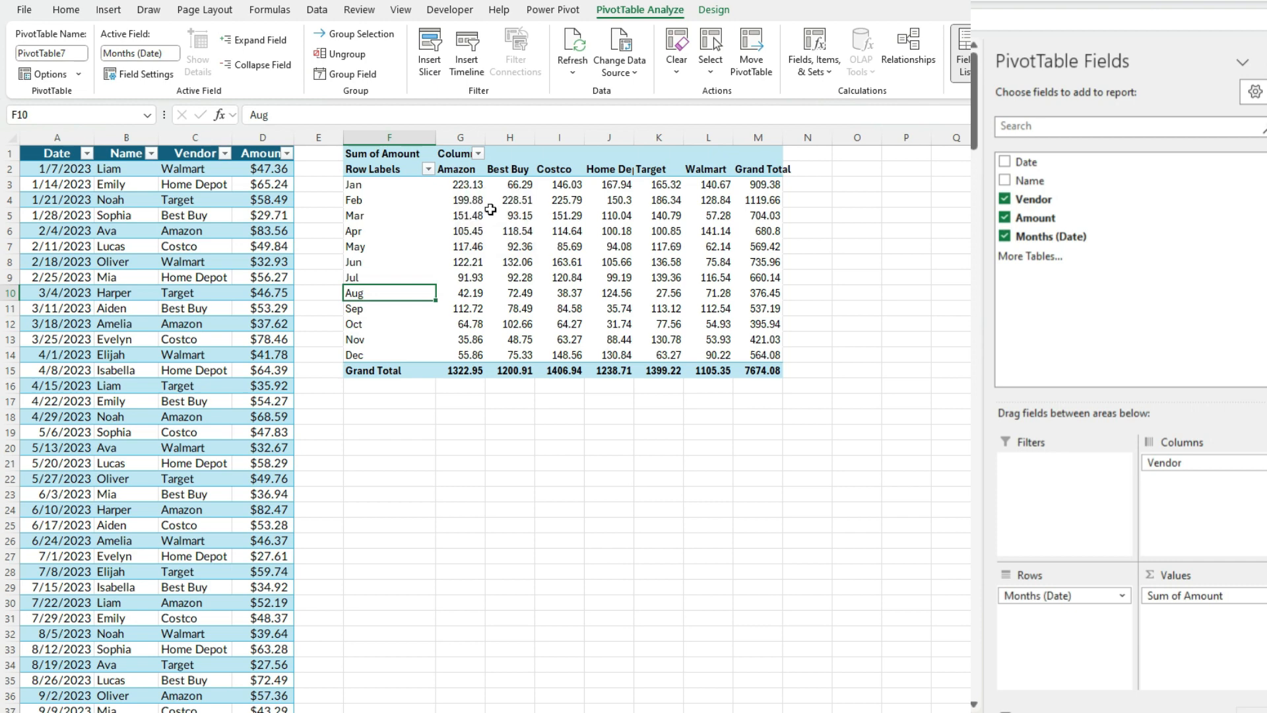
- Add Years to the date grouping so the rows are grouped by Months and Years
right_click(401, 294)
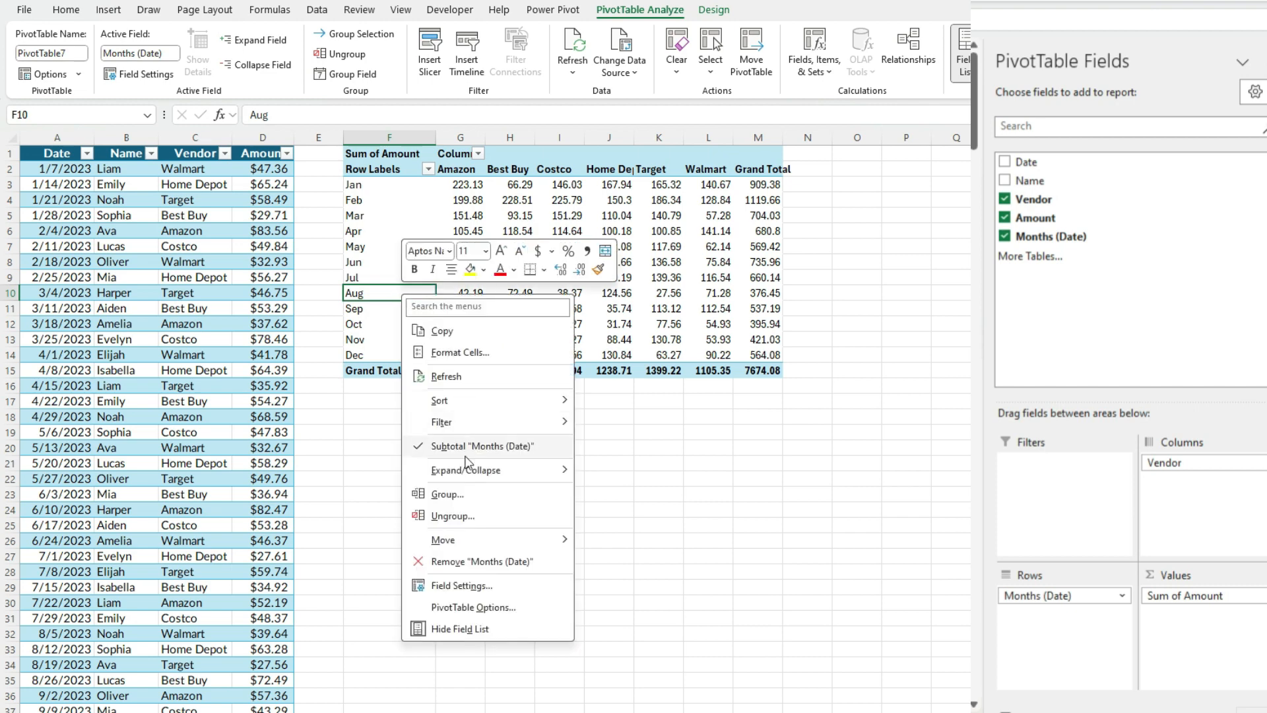
left_click(466, 493)
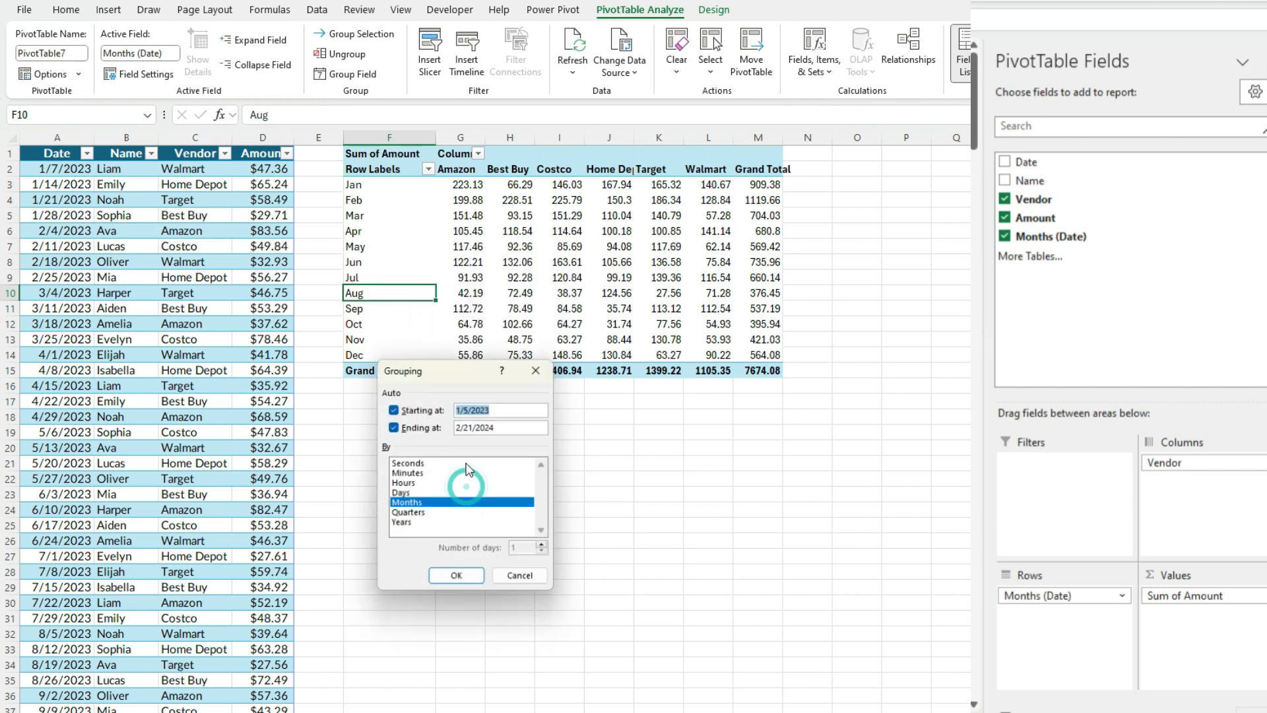
left_click(414, 525)
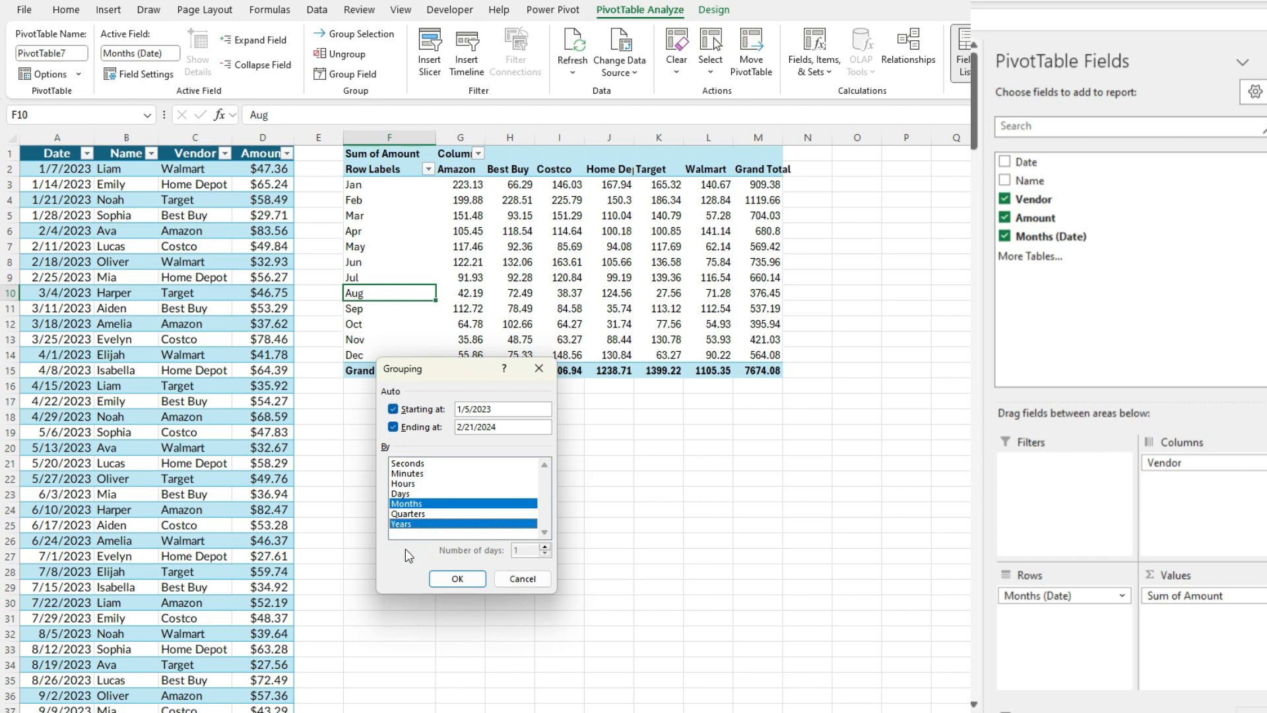
left_click(456, 579)
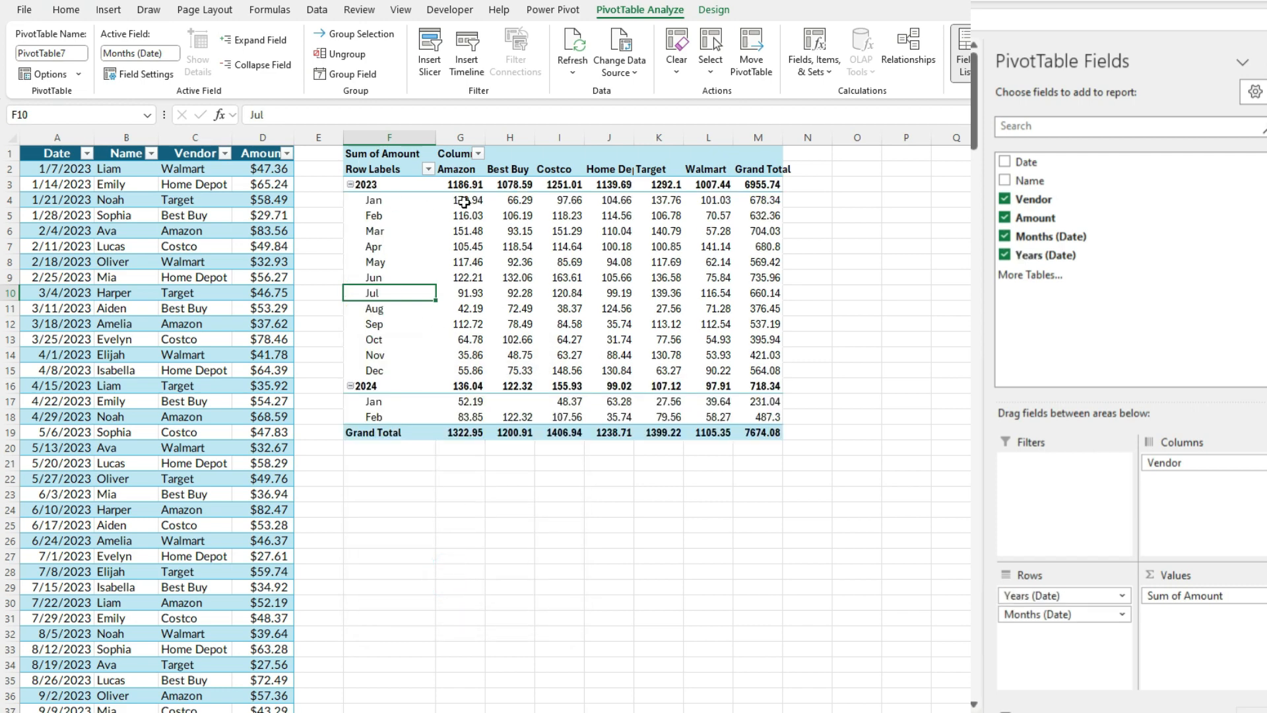
- Regroup the row dates by Quarters and Years, removing the Months level
mouse_move(477, 201)
mouse_move(481, 397)
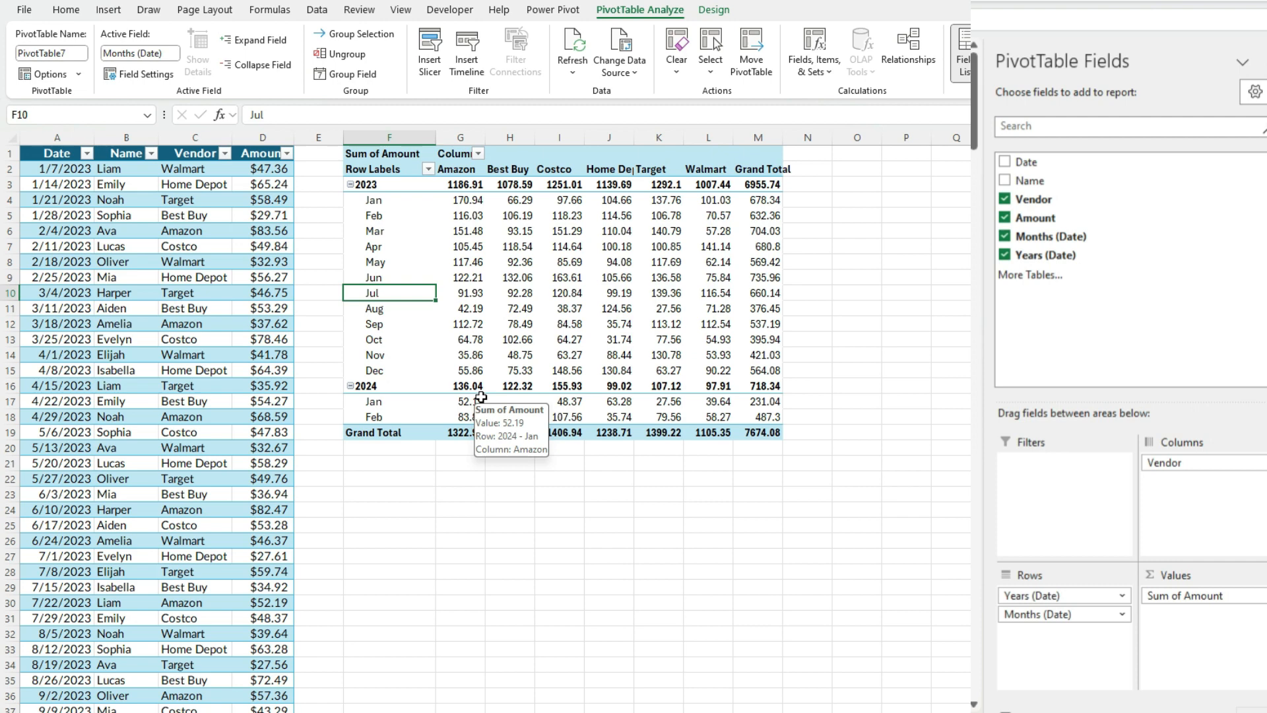
right_click(411, 294)
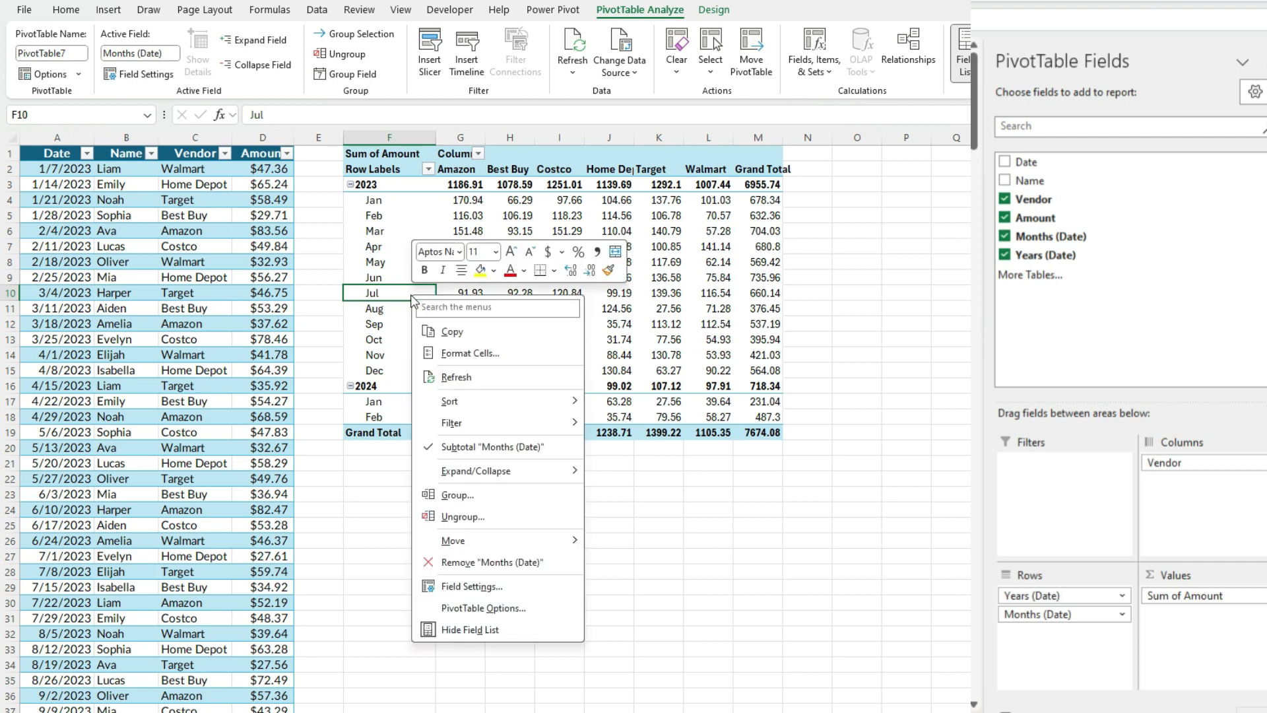
left_click(465, 497)
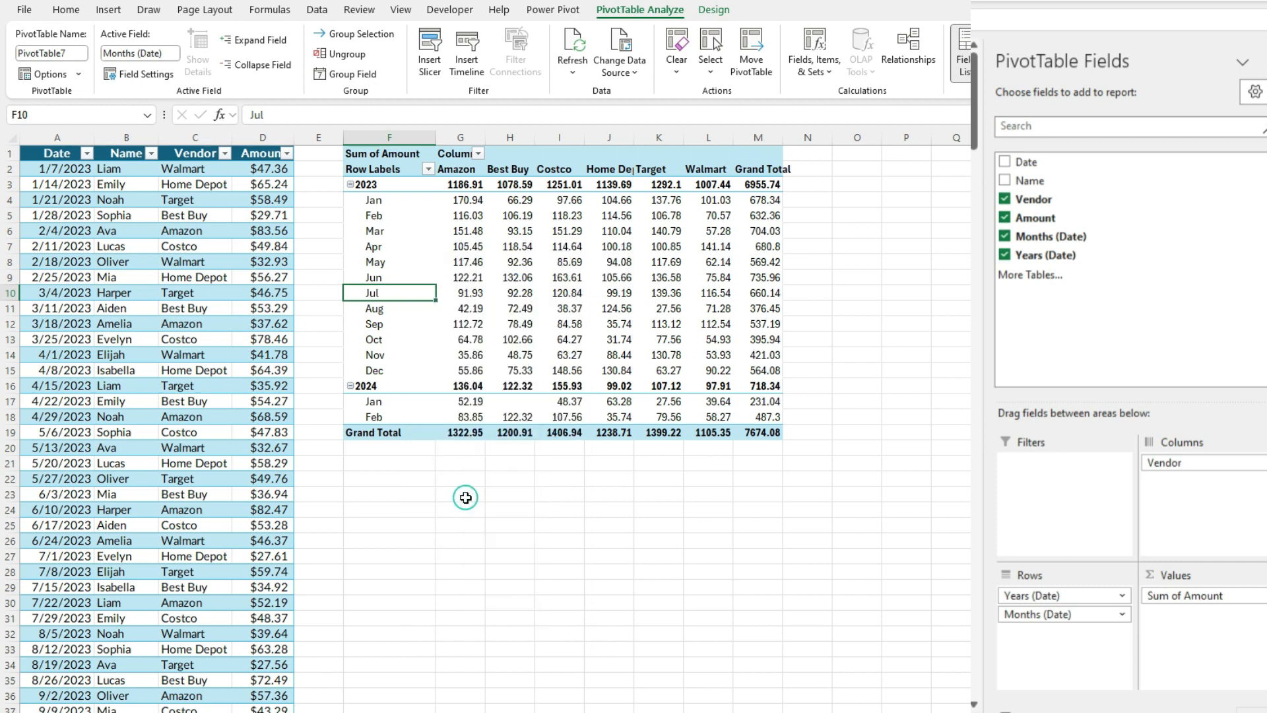
left_click(421, 515)
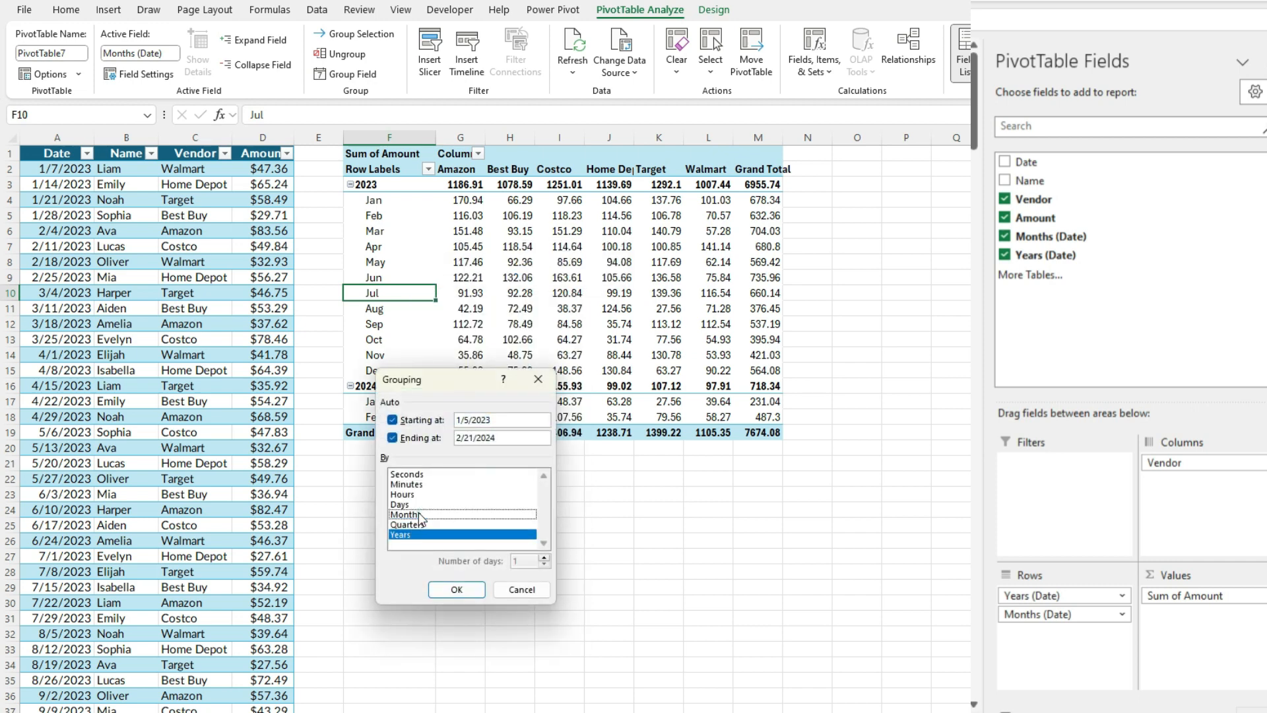
left_click(418, 525)
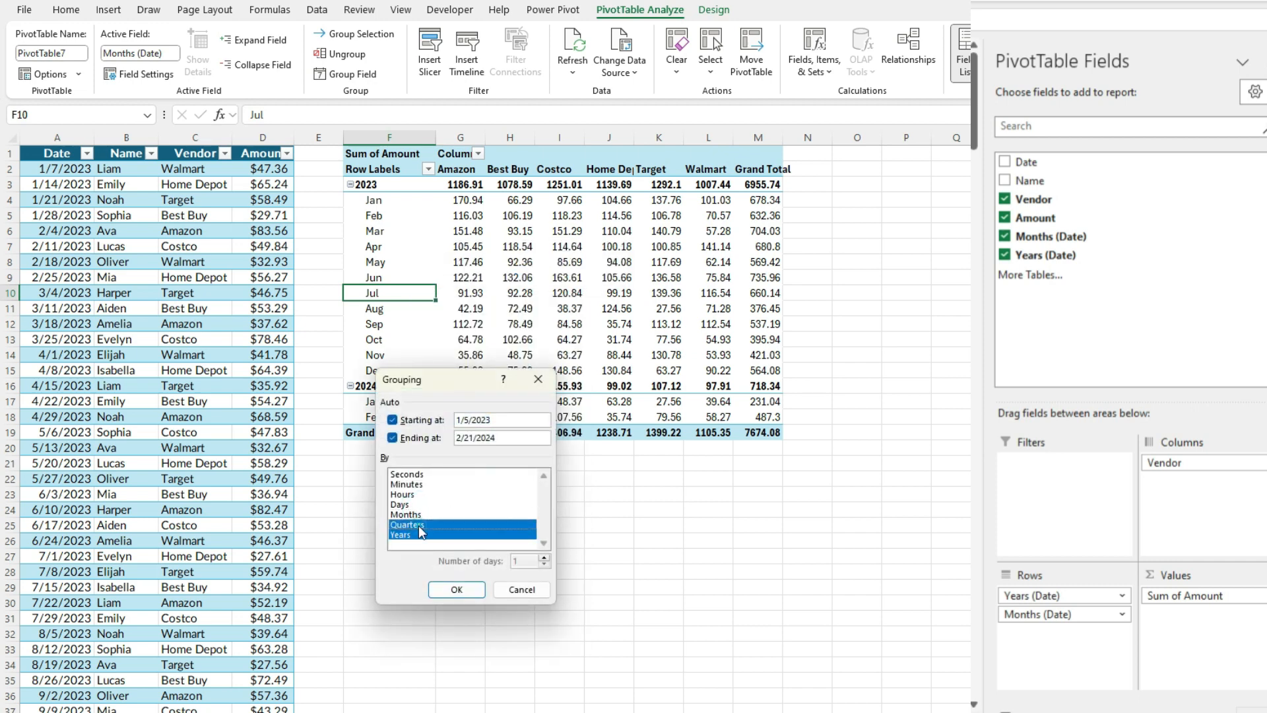
left_click(463, 592)
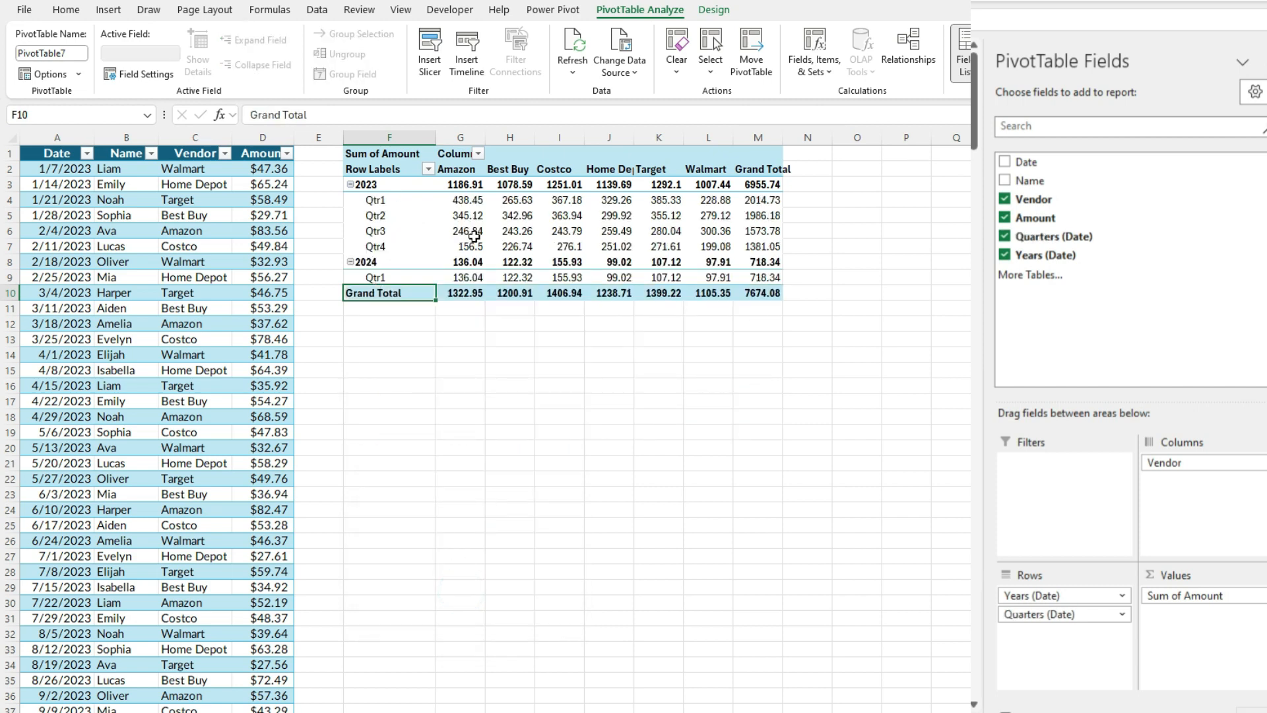
- Regroup the row dates by Days only, removing the Quarters and Years levels
mouse_move(474, 236)
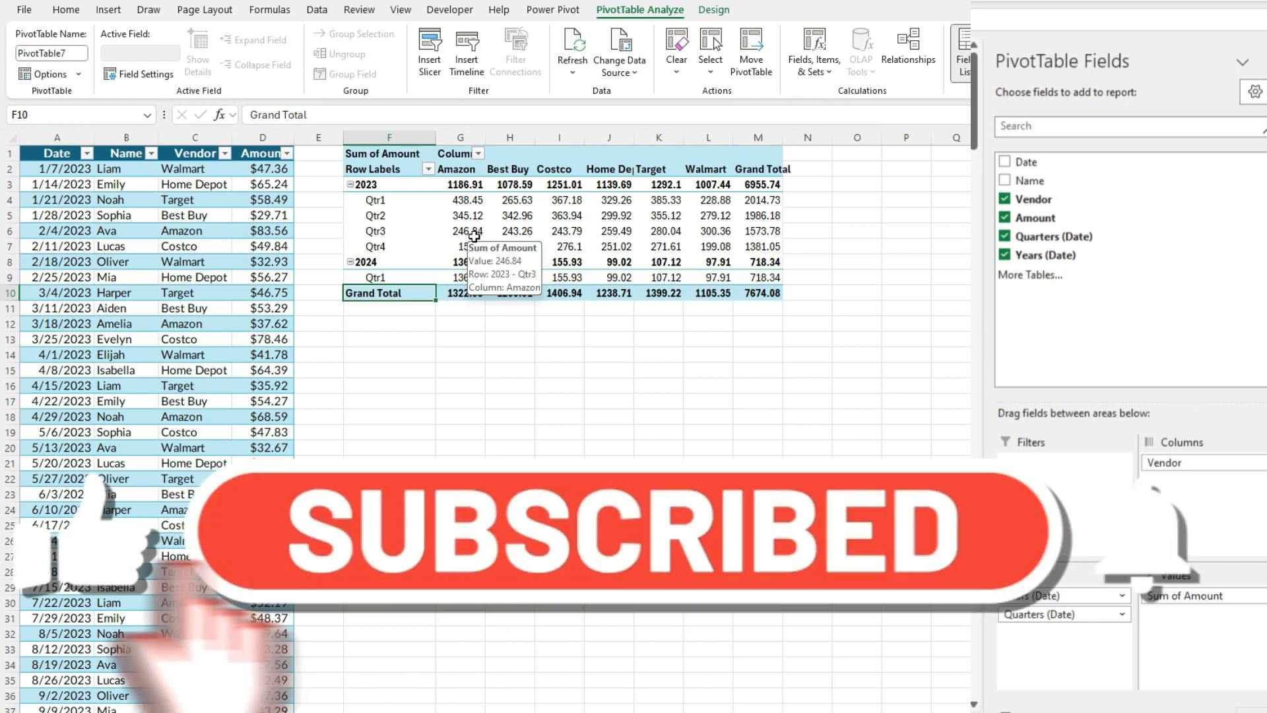
right_click(387, 232)
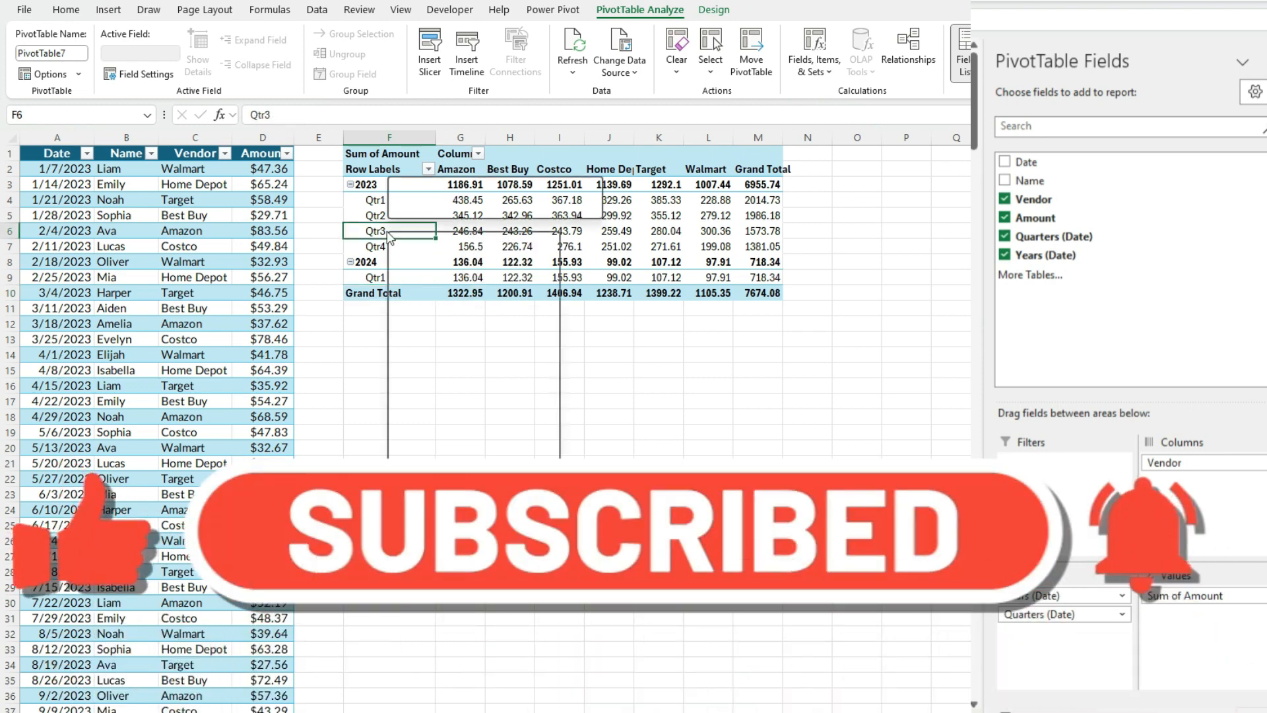
left_click(433, 432)
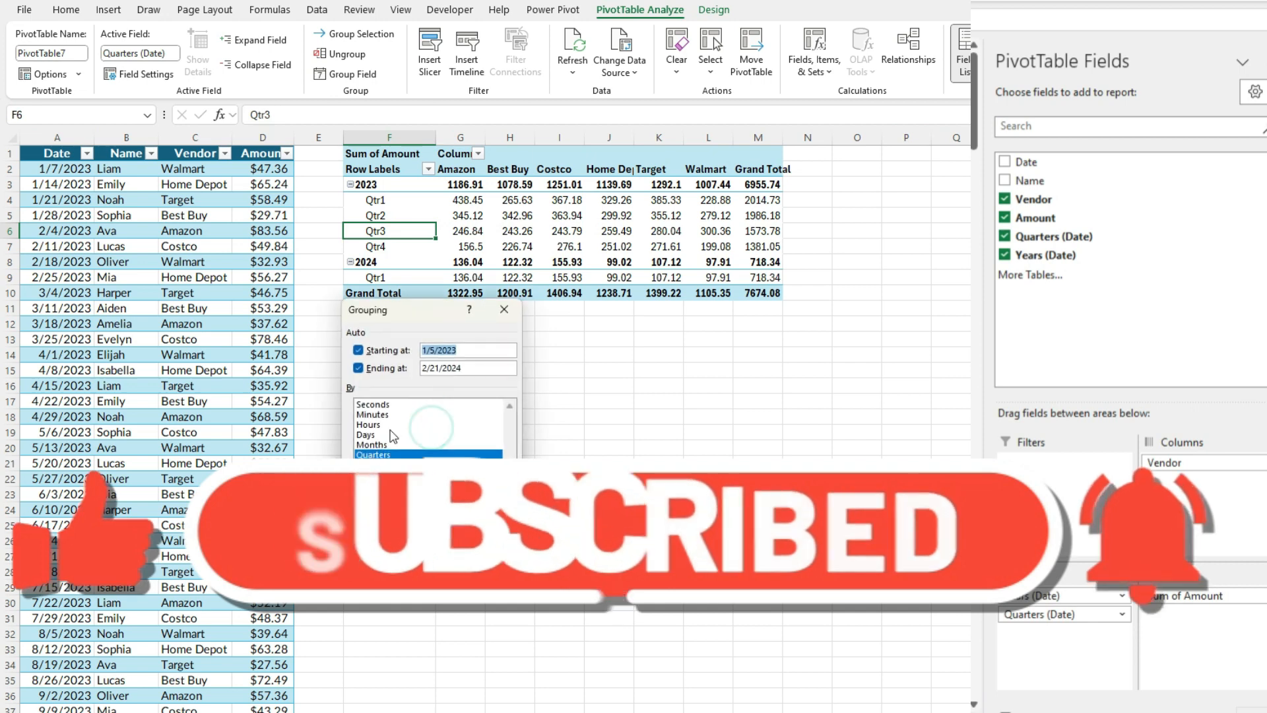
left_click(374, 455)
left_click(387, 466)
left_click(369, 435)
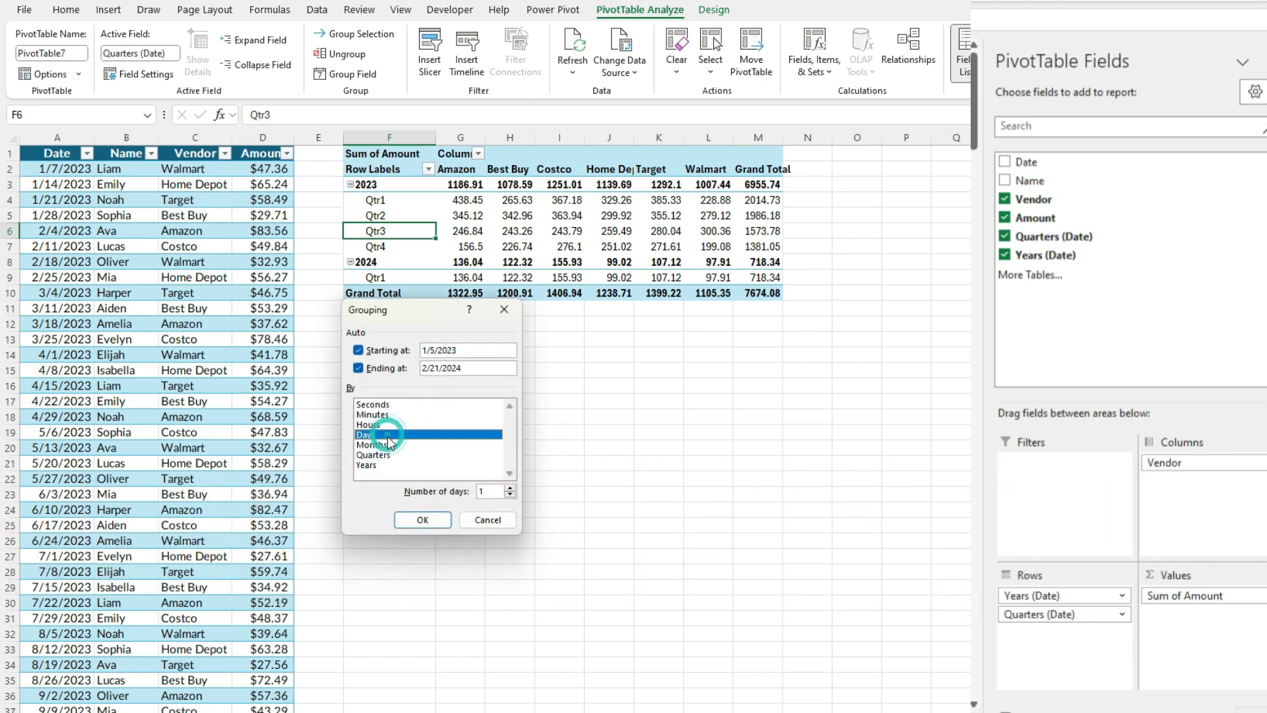
left_click(424, 521)
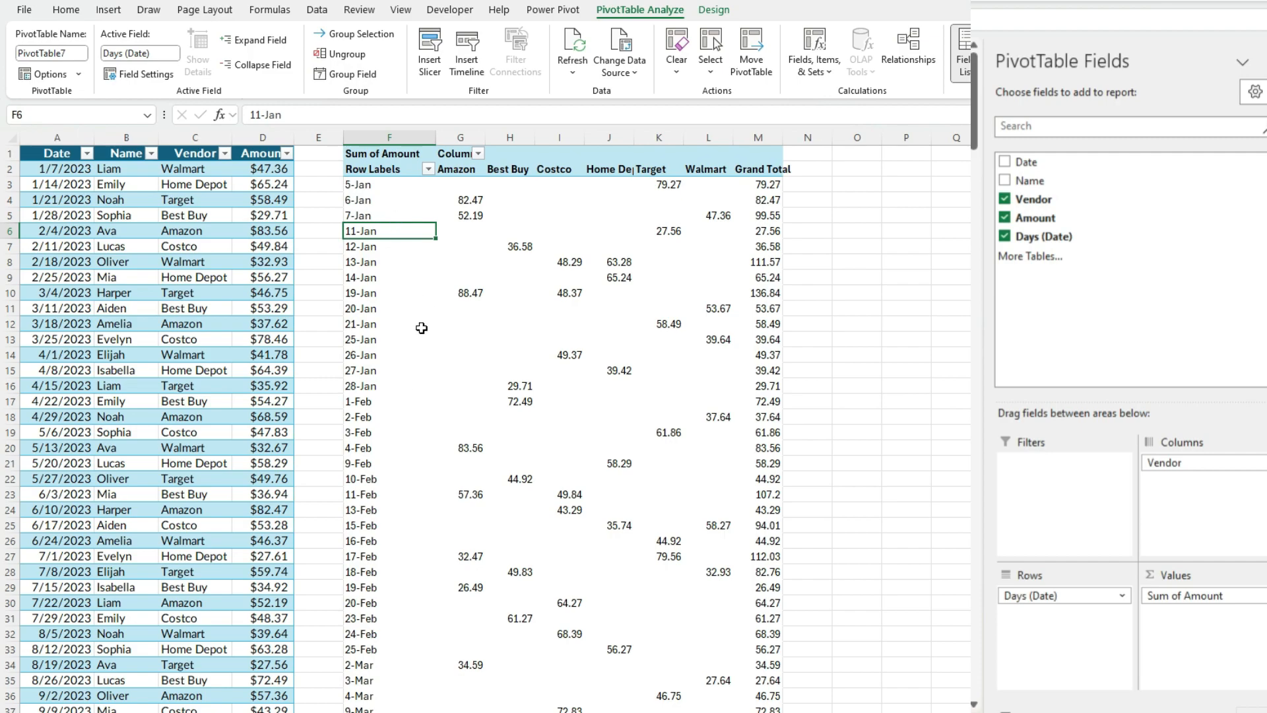
- Group the row dates into weekly periods of 7 days and autofit the row label column F
scroll(396, 345, "down", 20)
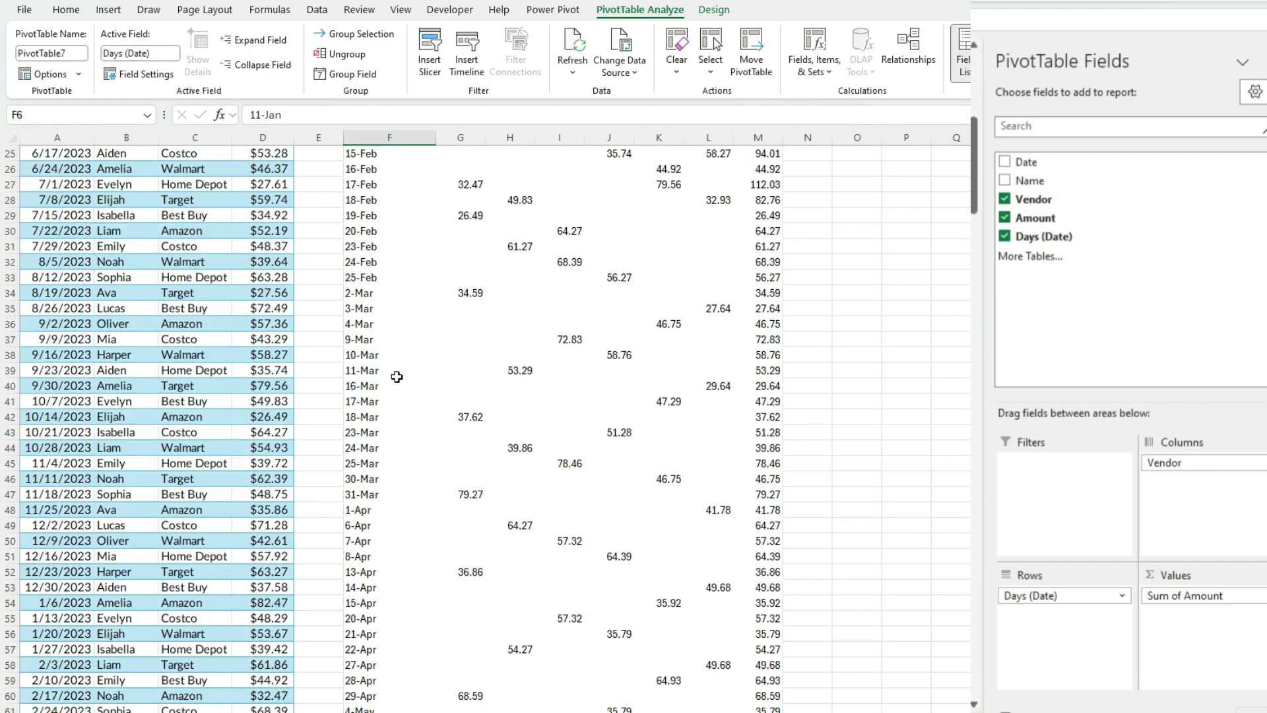
scroll(398, 365, "up", 20)
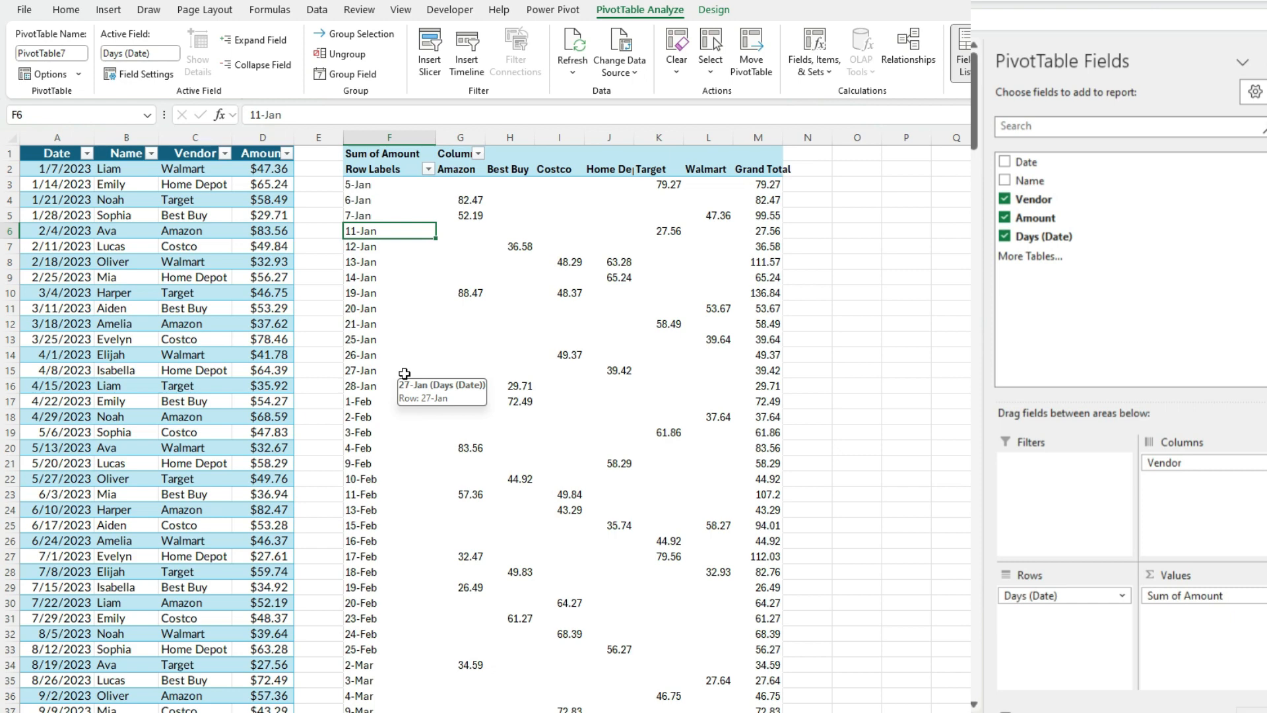
left_click_drag(368, 231, 370, 233)
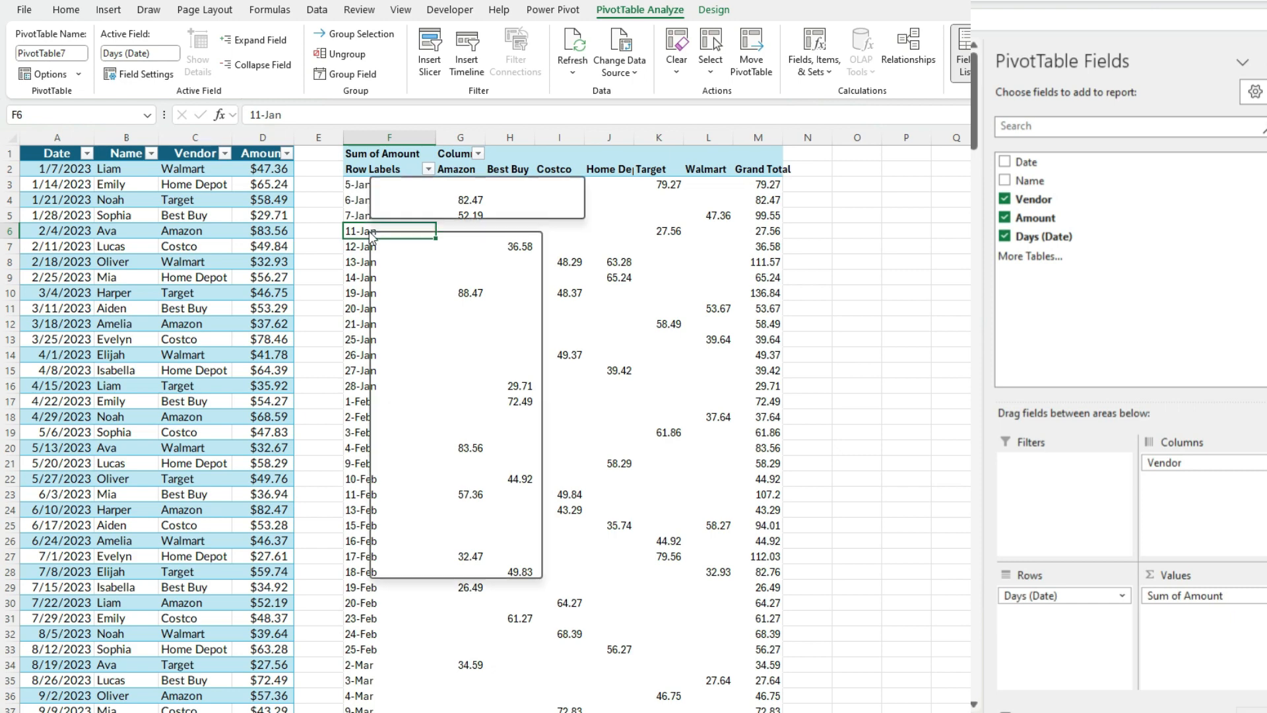
right_click(370, 234)
left_click(442, 433)
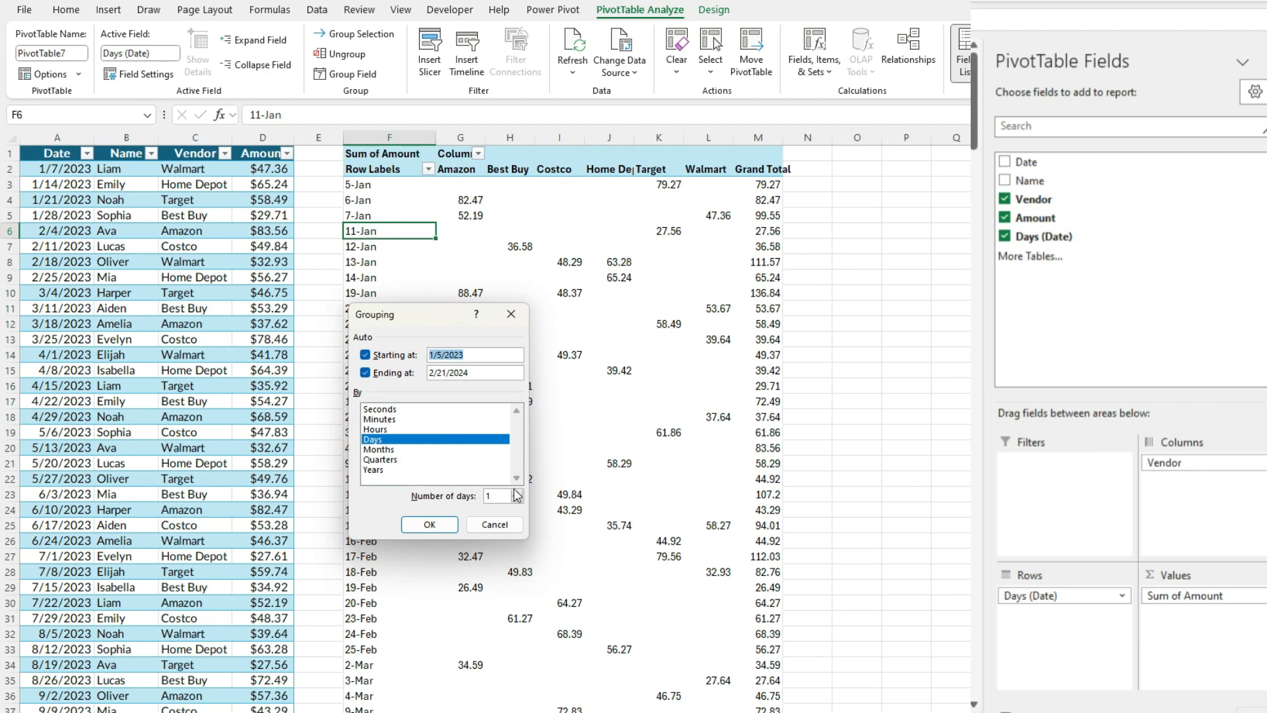
left_click(517, 494)
left_click(518, 493)
left_click(518, 494)
left_click(517, 494)
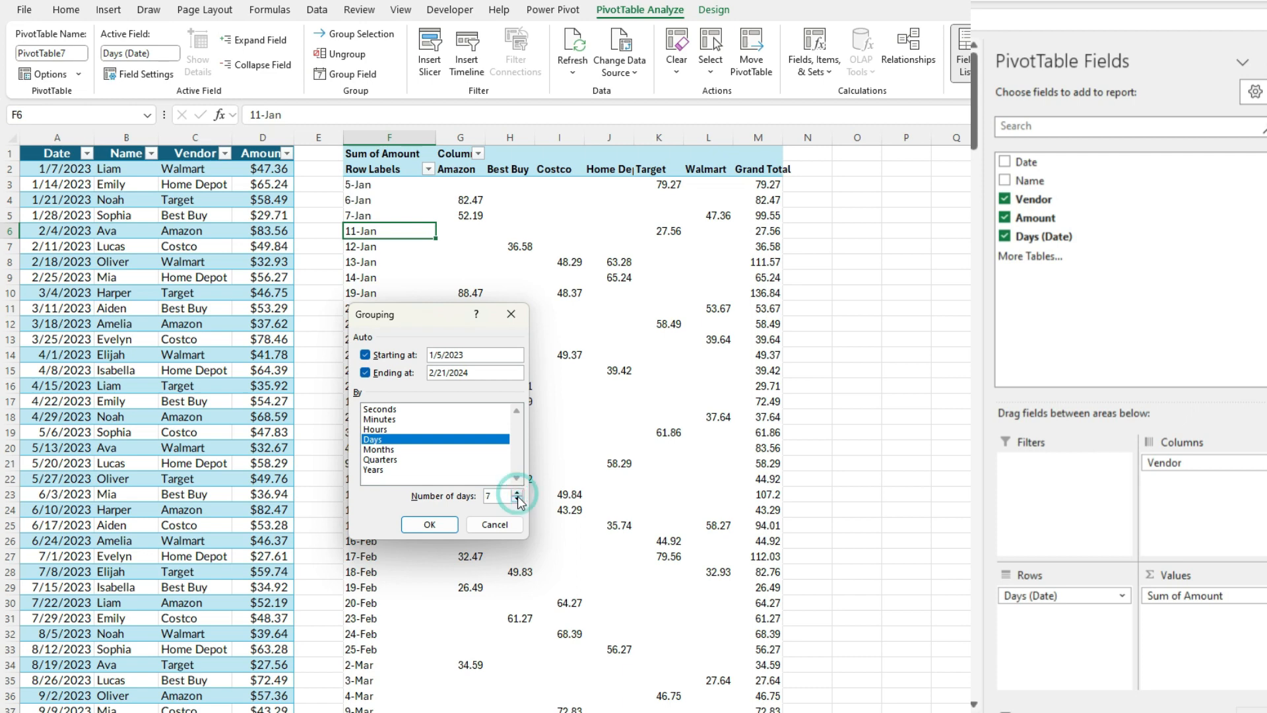
left_click(451, 525)
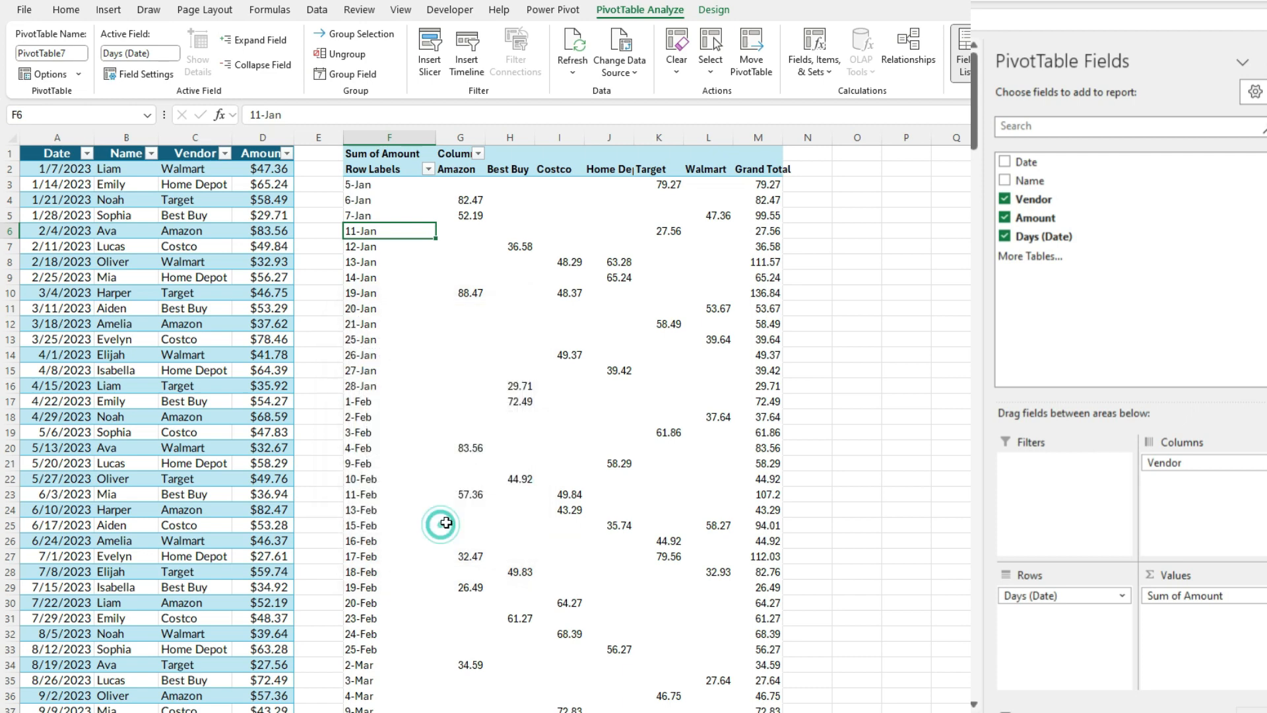
double_click(435, 138)
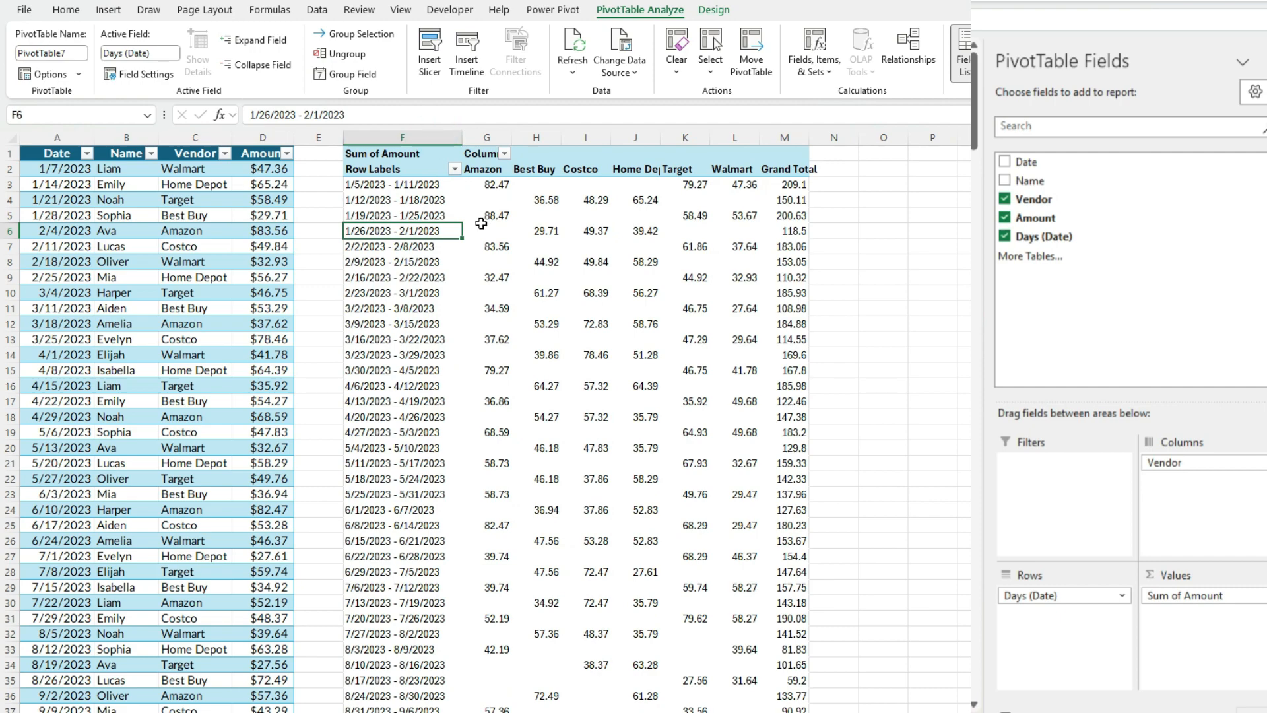
- Regroup the row dates into 7-day periods with the grouping starting at 1/1/2023
scroll(408, 402, "down", 5)
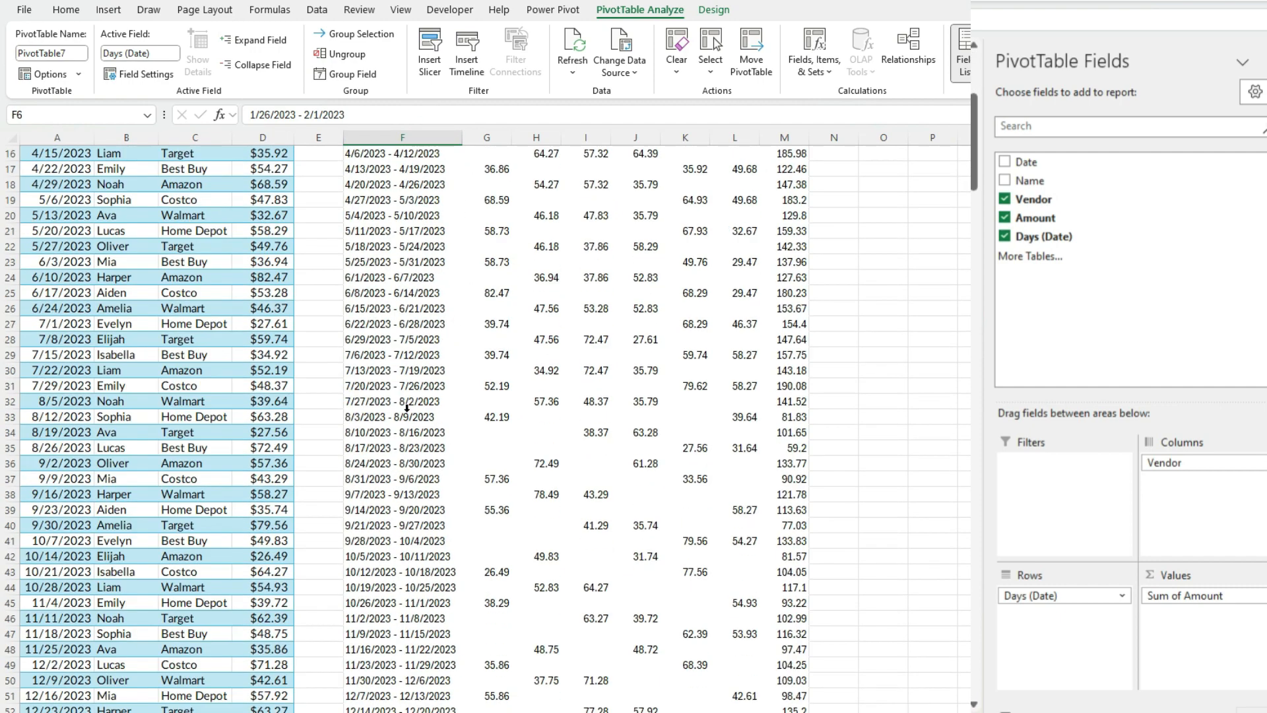
scroll(407, 407, "down", 6)
scroll(406, 408, "up", 11)
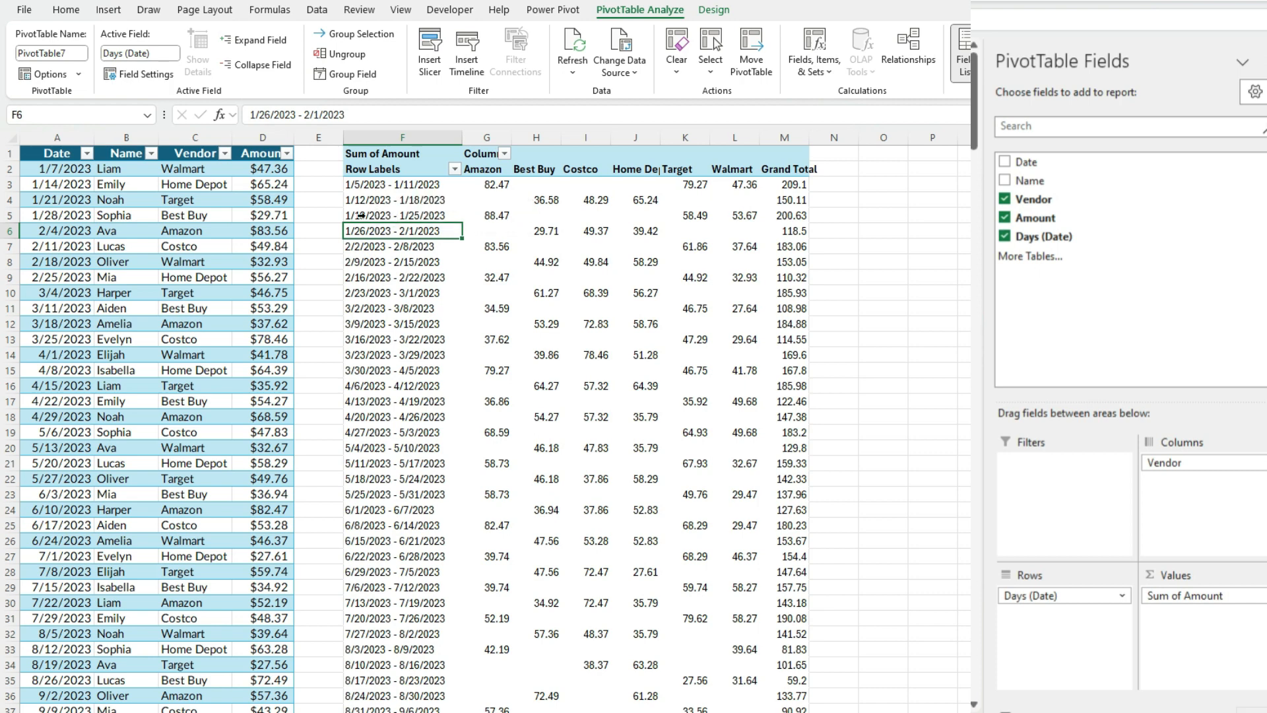
right_click(402, 240)
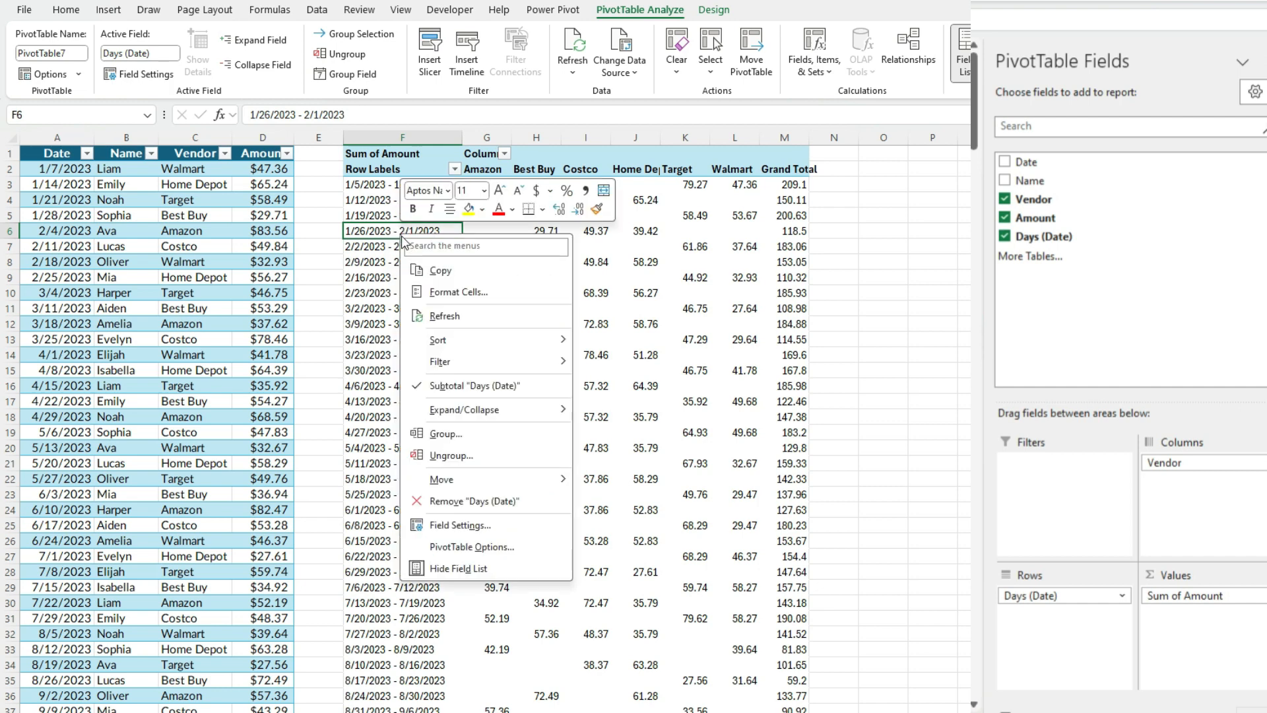
left_click(443, 433)
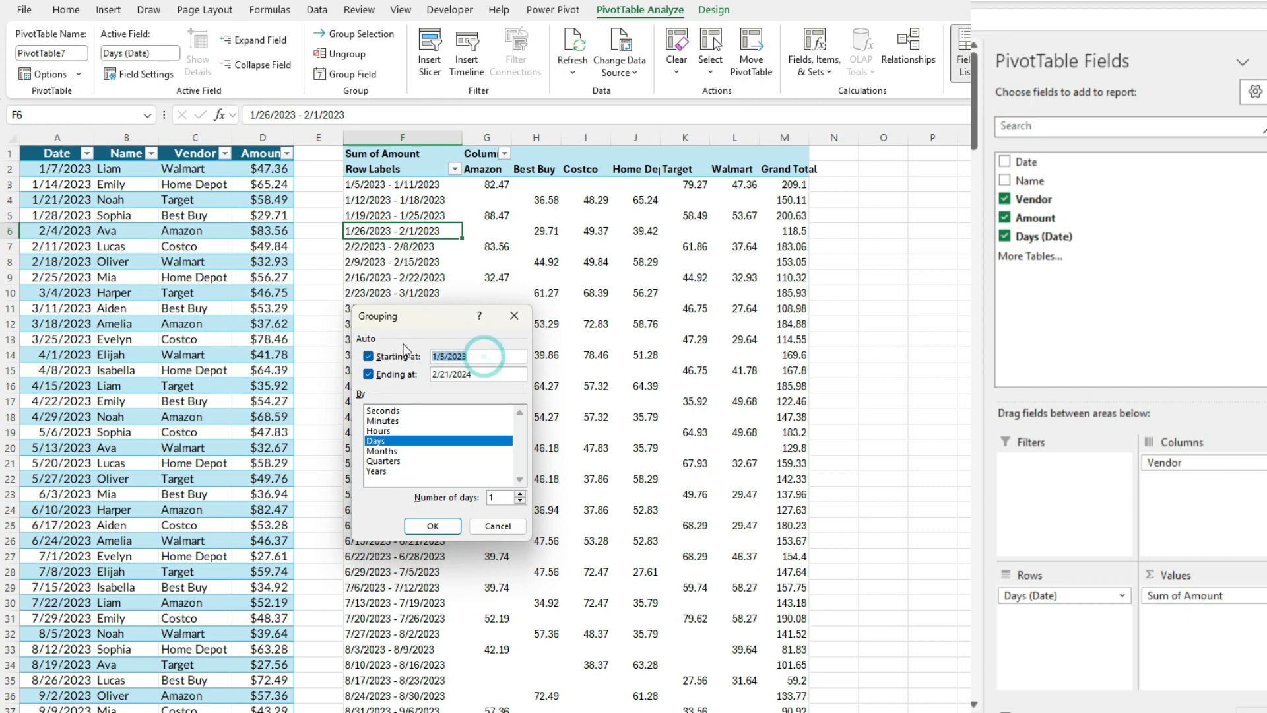
type("1")
type("/")
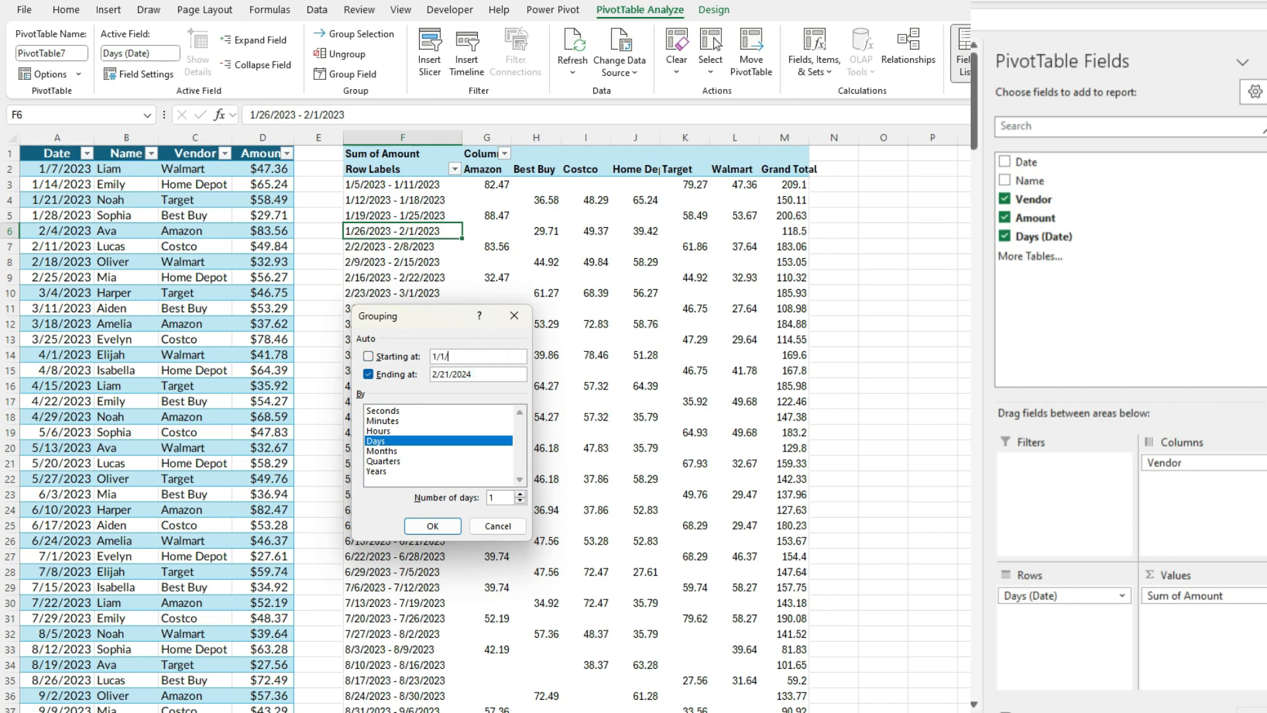
type("2023")
left_click(520, 494)
left_click(519, 495)
left_click(520, 494)
left_click(521, 494)
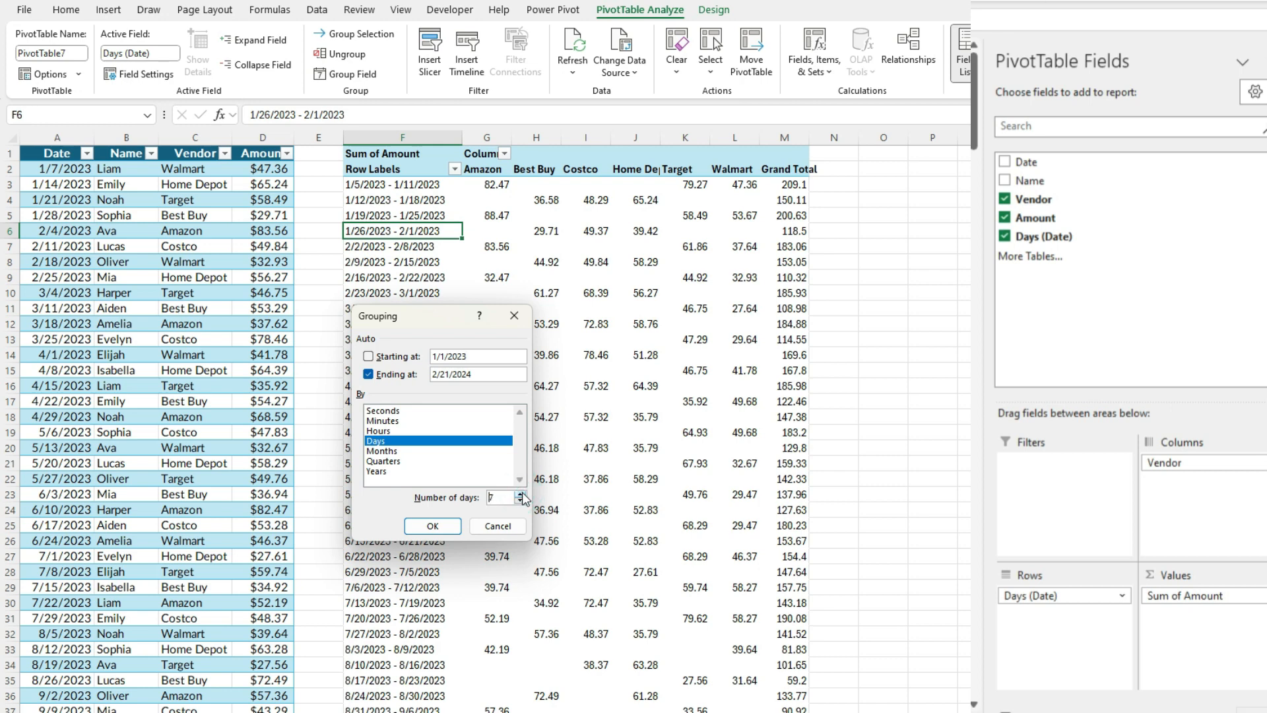
left_click(441, 527)
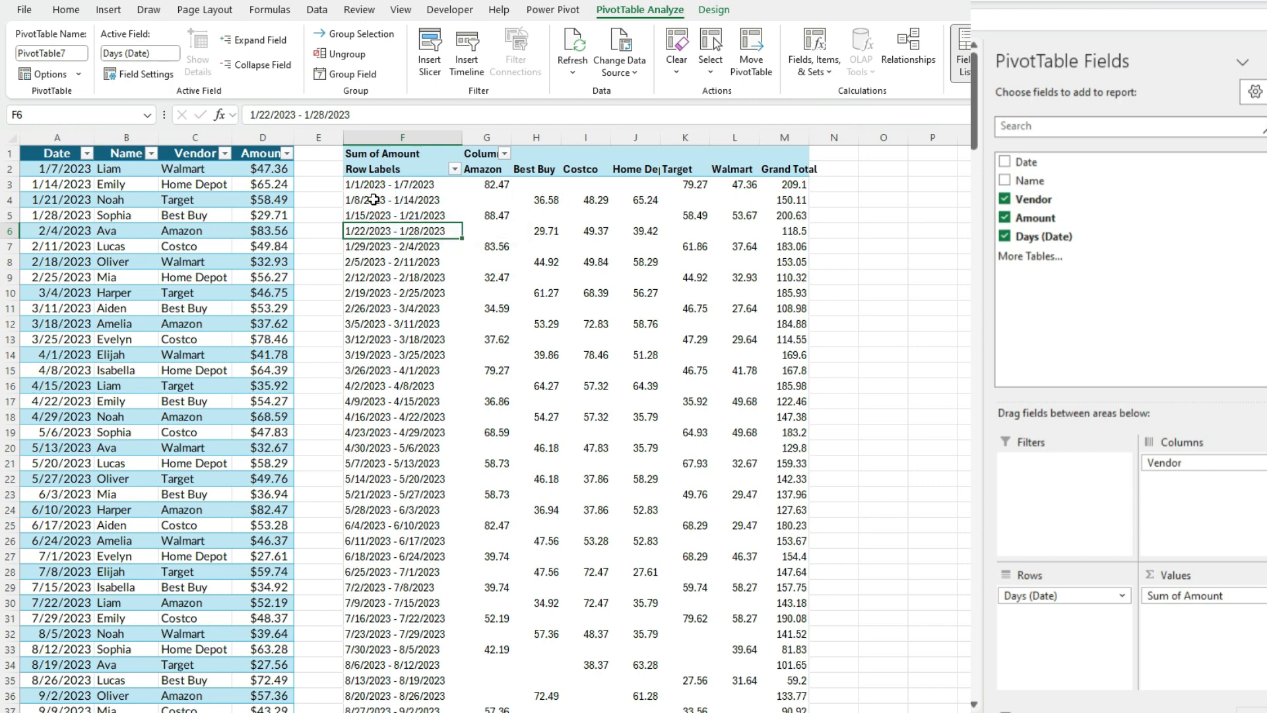
- Try grouping the row dates by Days and Months together, and undo that grouping
right_click(371, 263)
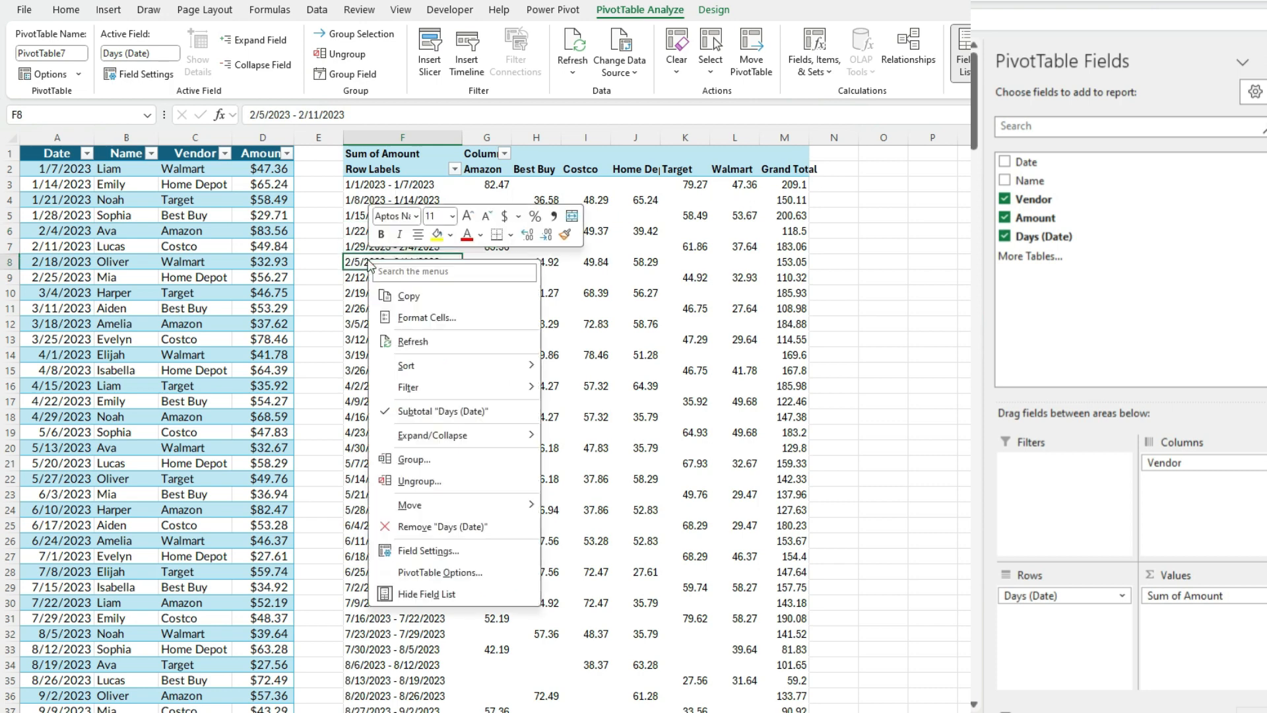
left_click(446, 454)
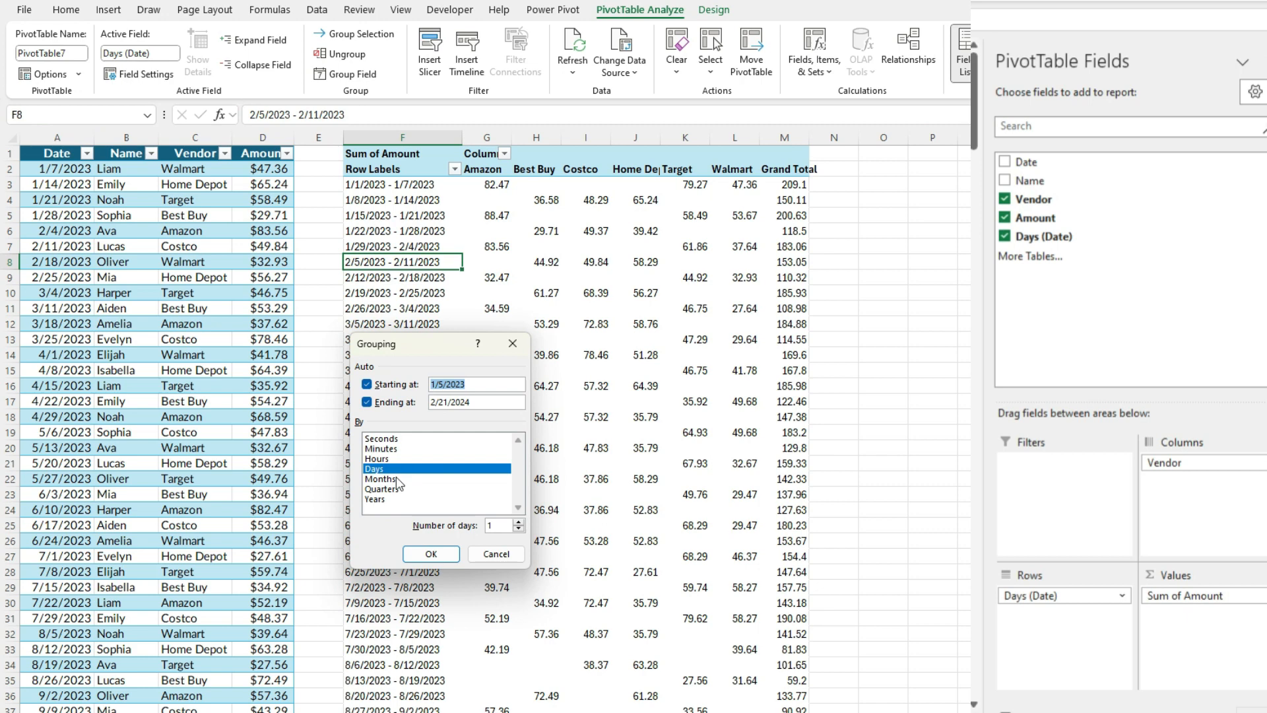
left_click(396, 479)
left_click(434, 556)
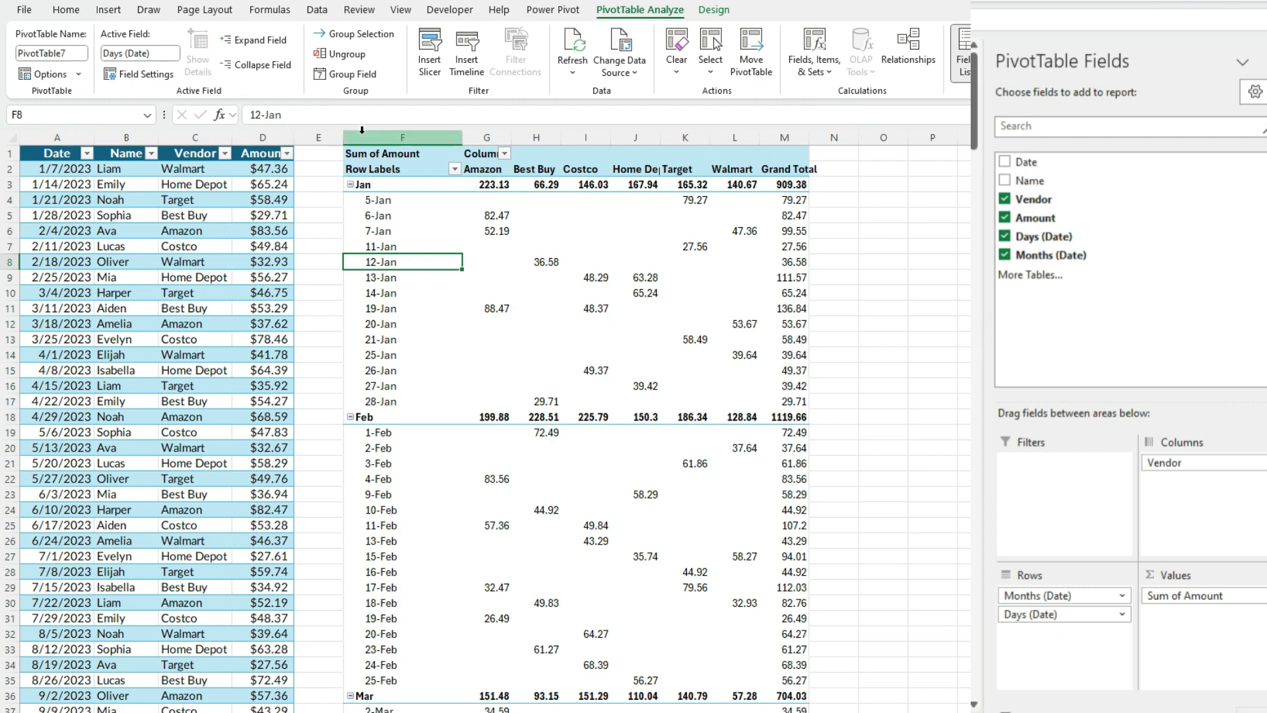
key("ctrl+z")
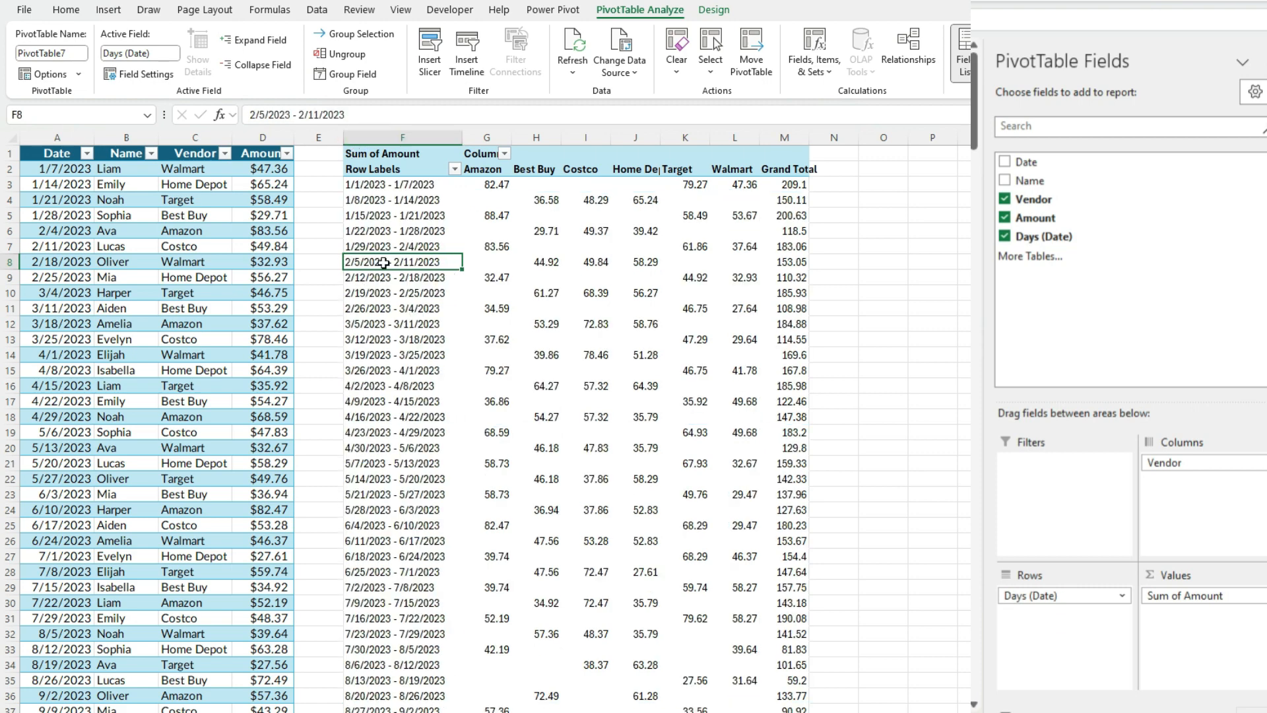
key("Up")
key("Up")
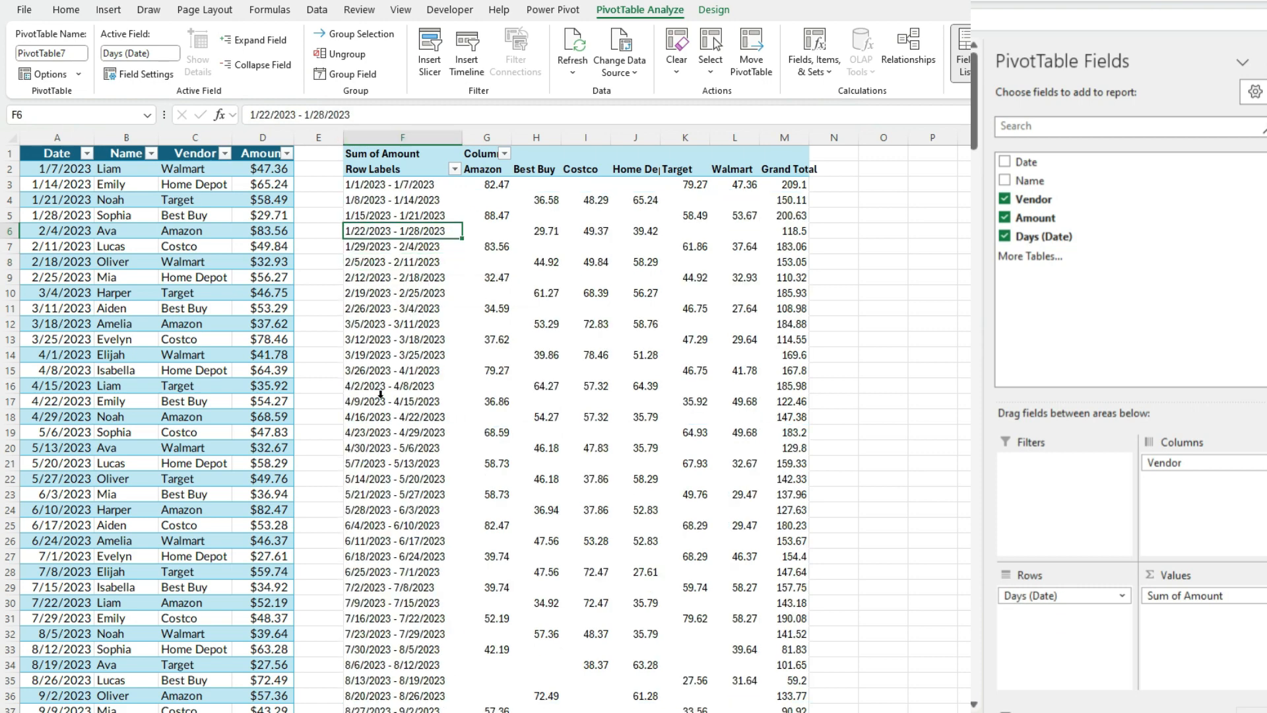
- Group the row dates by Days, Months, Quarters and Years together
right_click(388, 262)
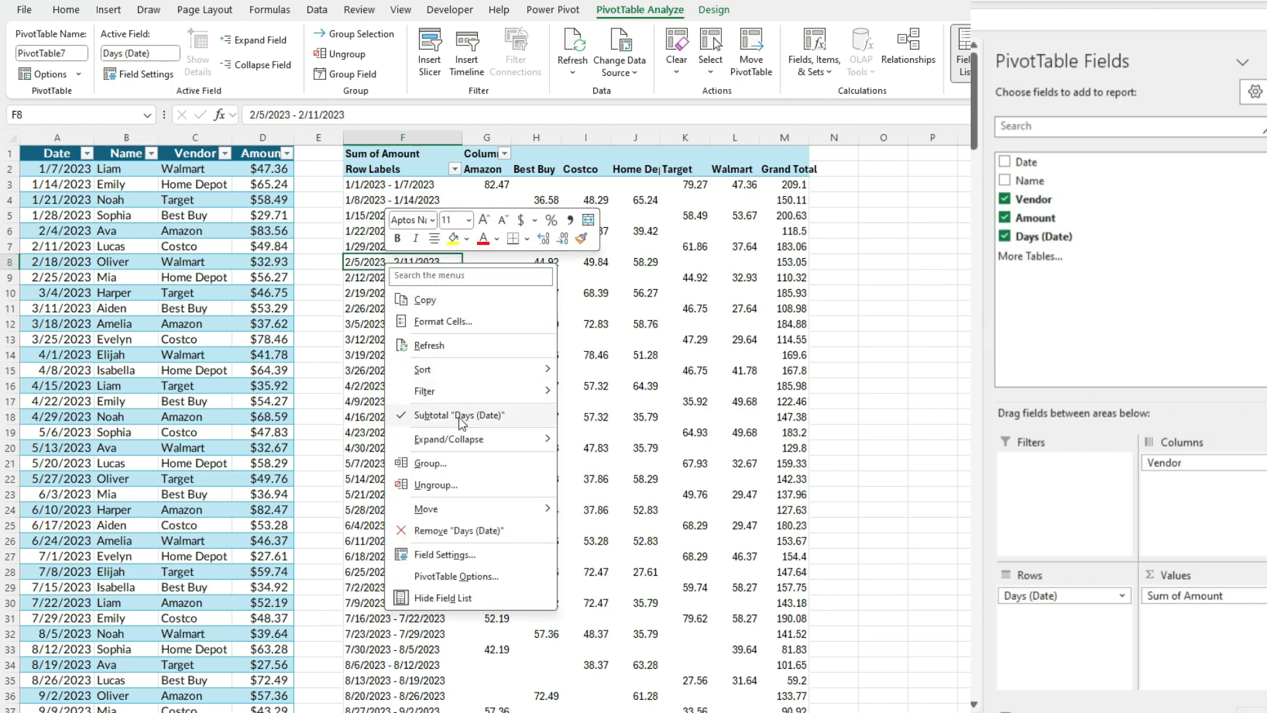
left_click(461, 464)
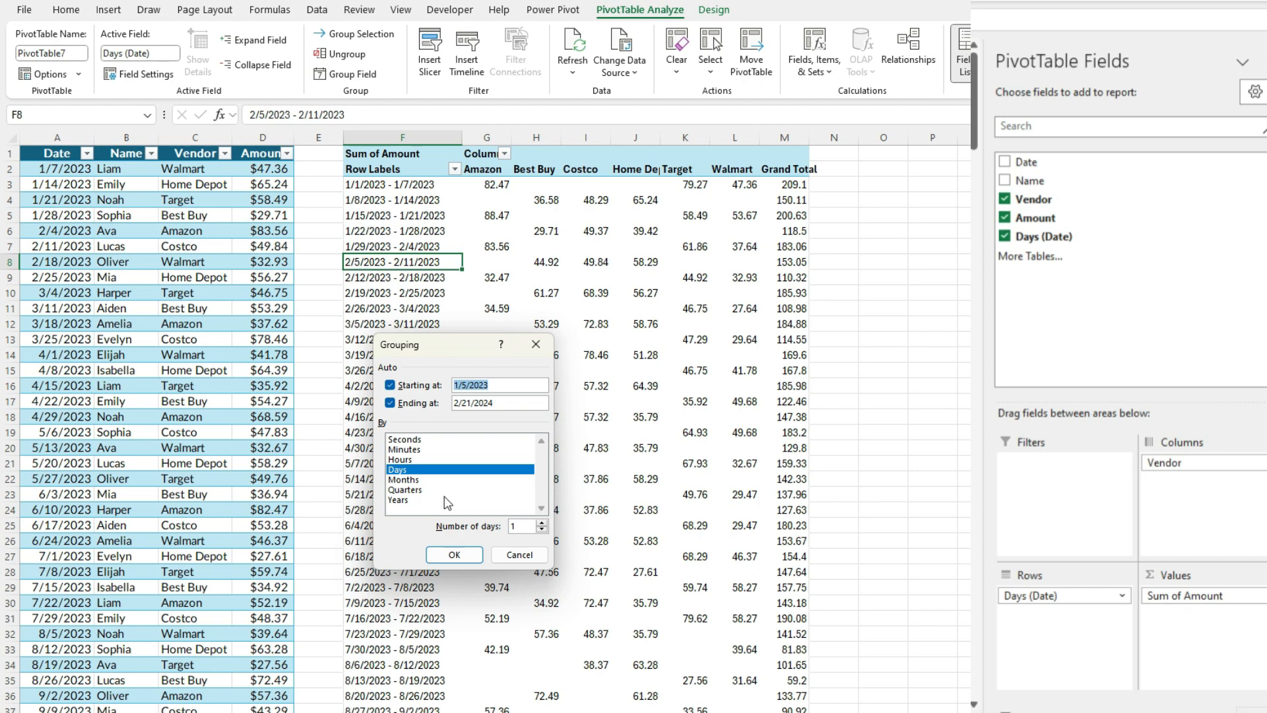
left_click(427, 480)
left_click(428, 480)
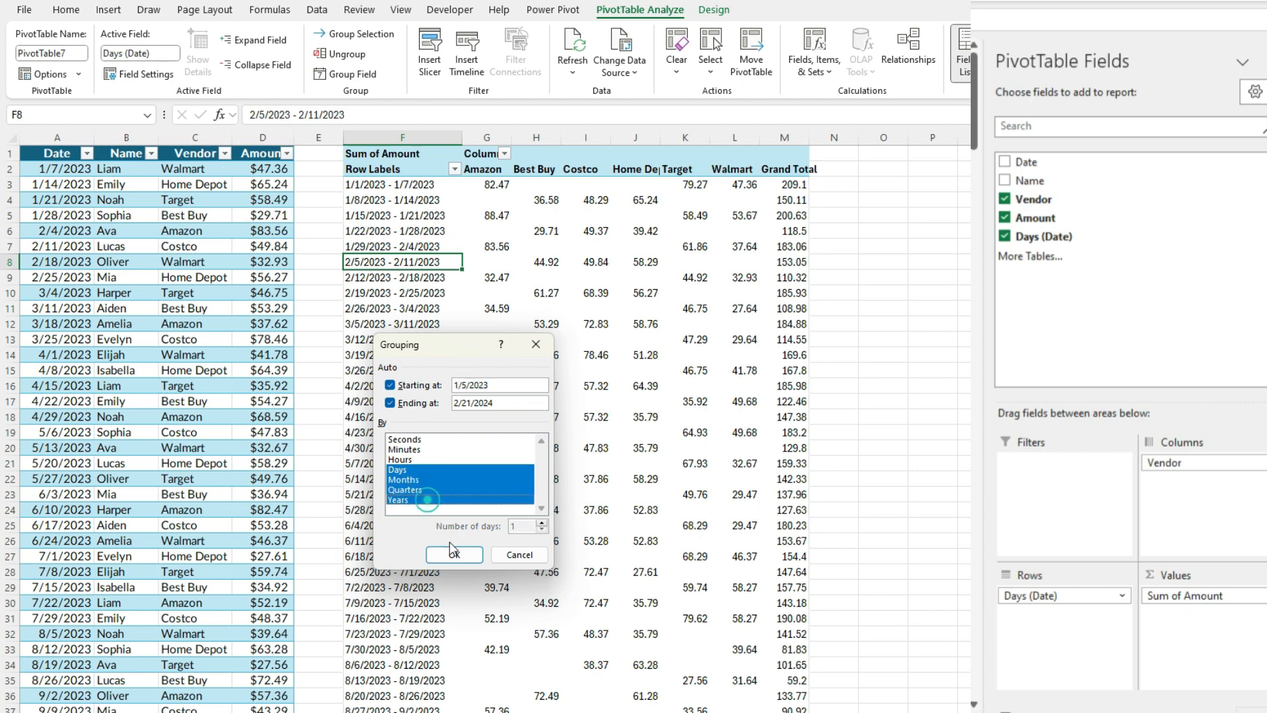
left_click(454, 554)
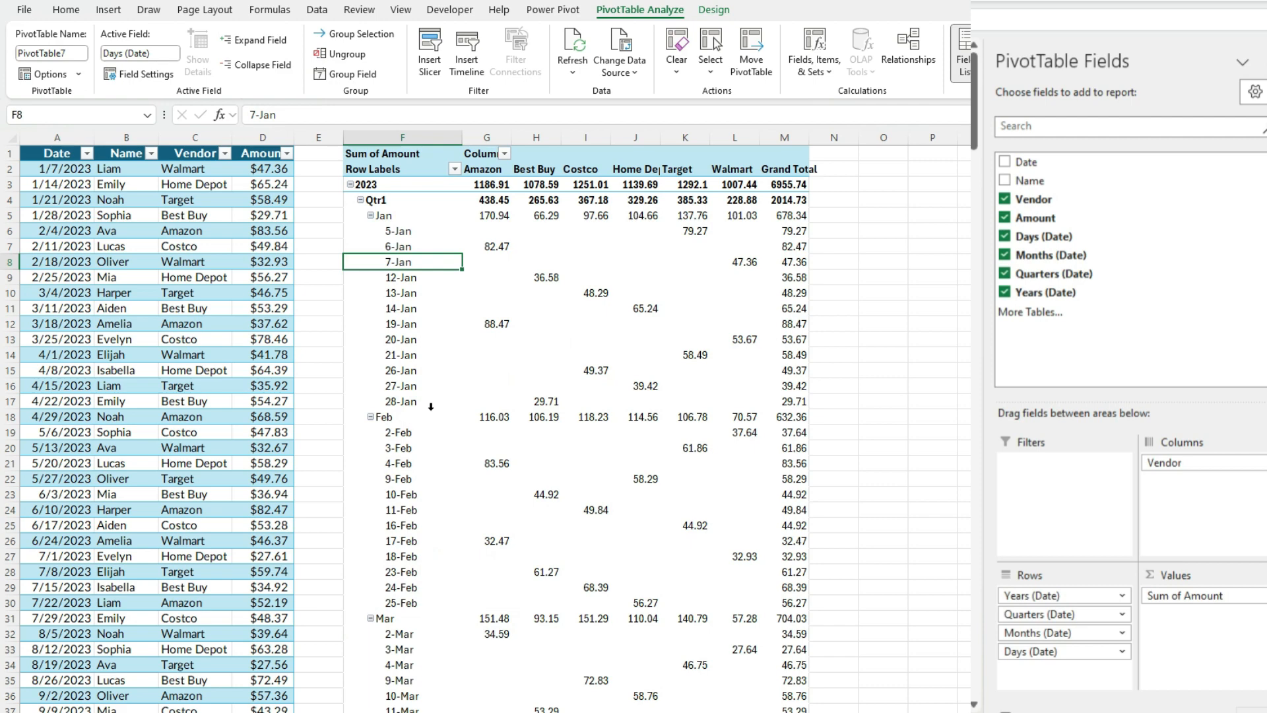
- Collapse January 2023 and each of the quarters Qtr1 to Qtr4 of 2023
left_click(372, 216)
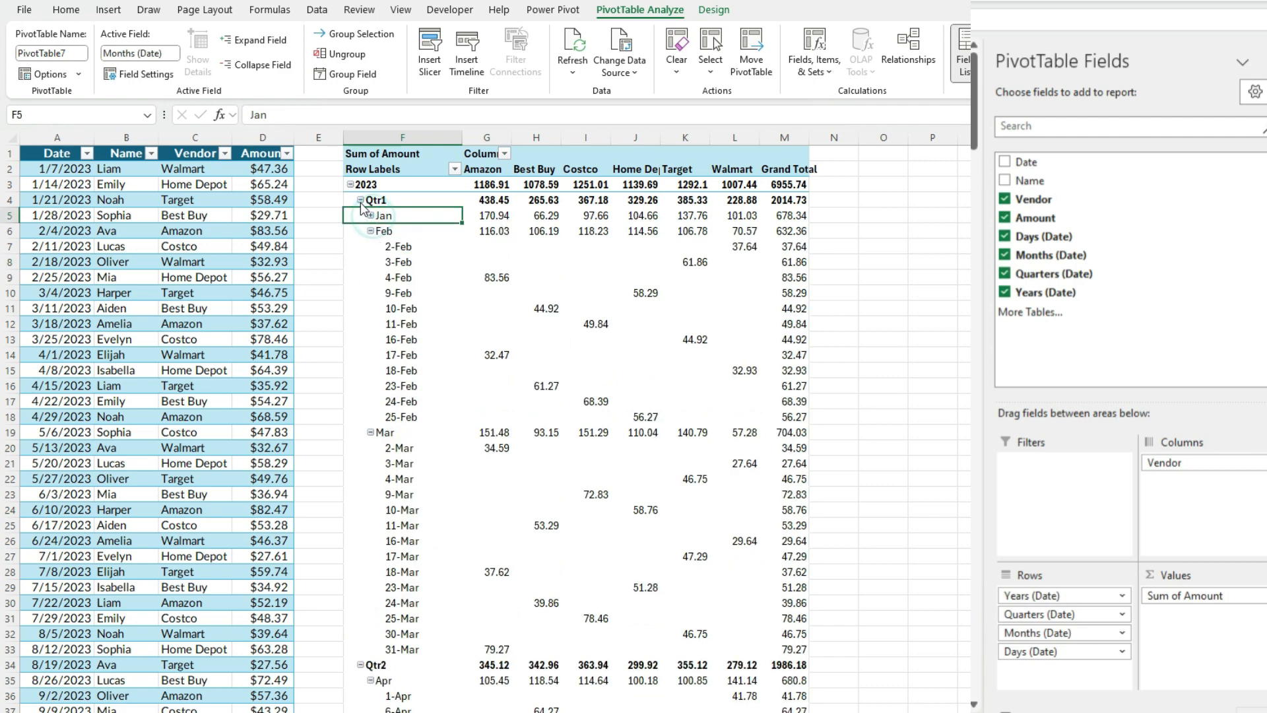
left_click(360, 200)
left_click(360, 215)
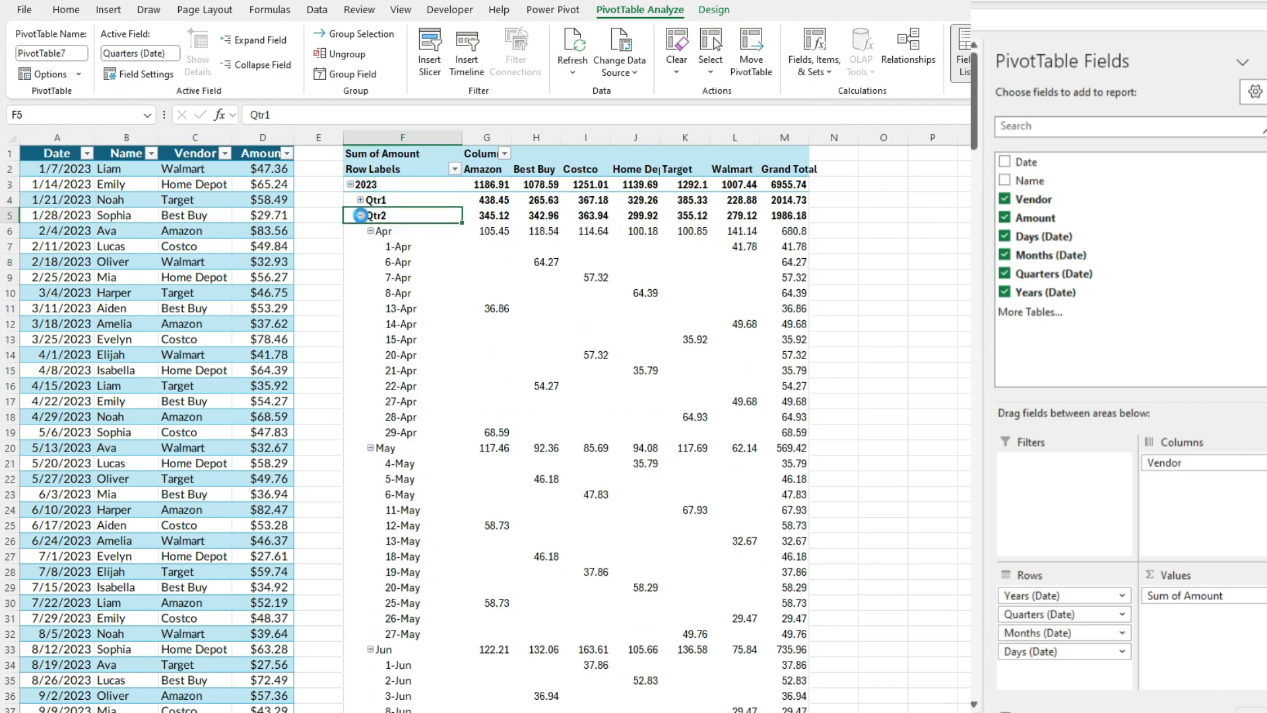
left_click(360, 231)
left_click(362, 246)
left_click(361, 246)
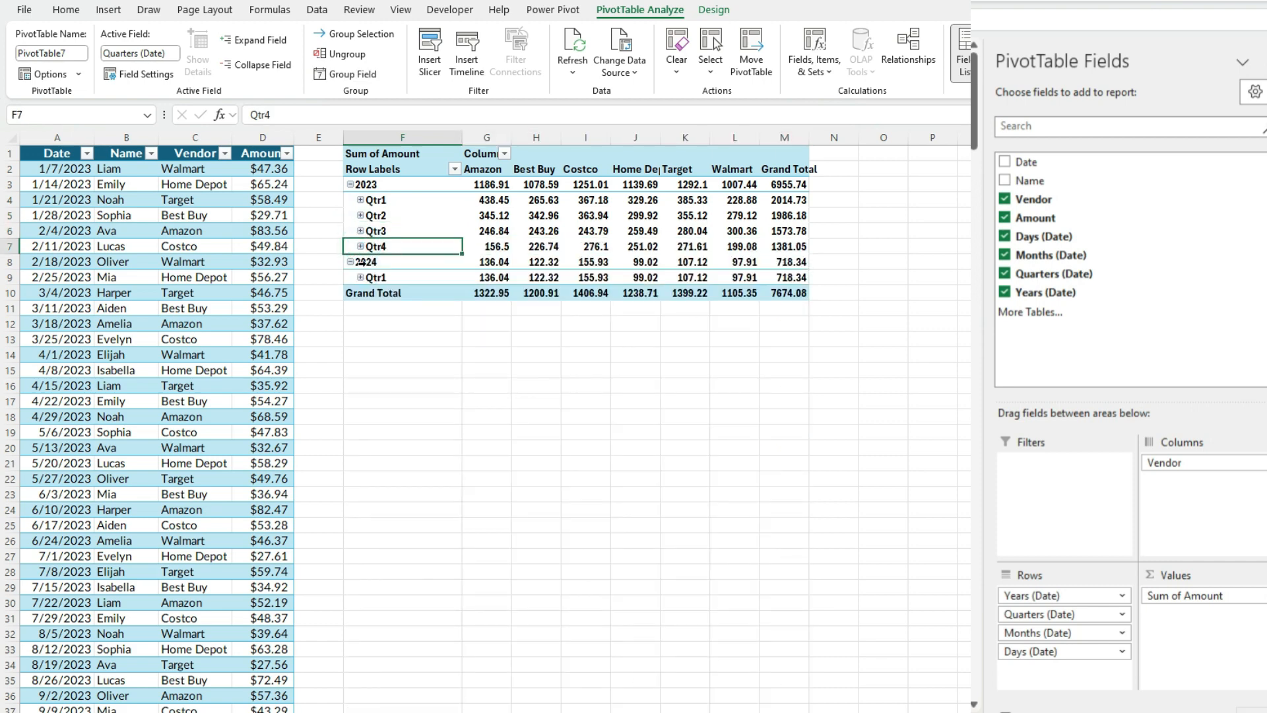
- Expand Qtr3, Qtr2 and Qtr1 of 2023, and expand the entire Months field down to its days
left_click(360, 230)
left_click(361, 215)
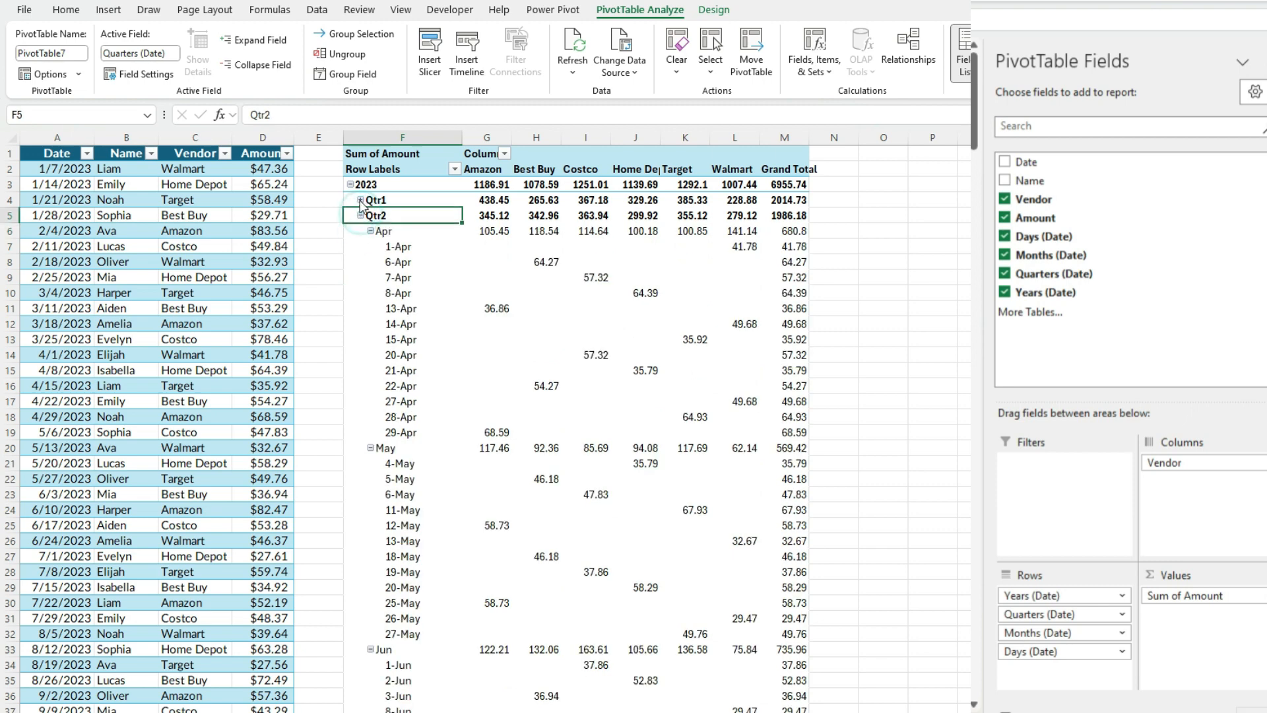
left_click(361, 200)
right_click(383, 216)
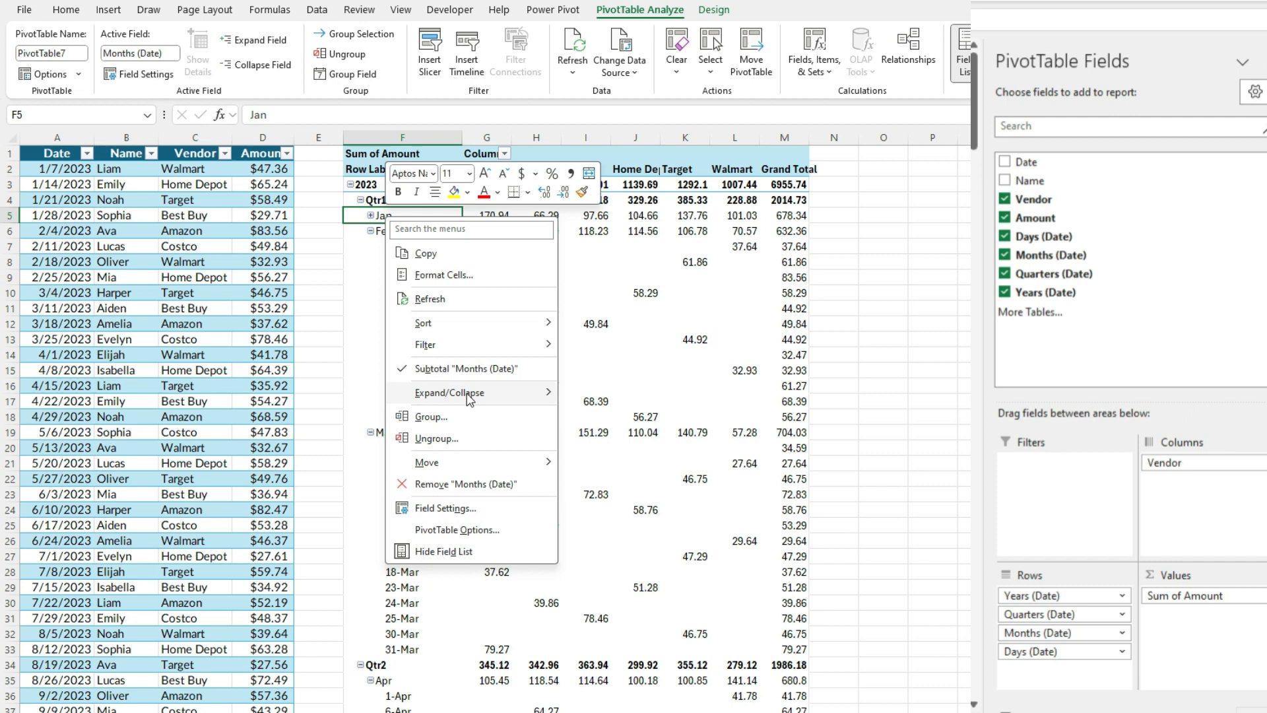
mouse_move(470, 399)
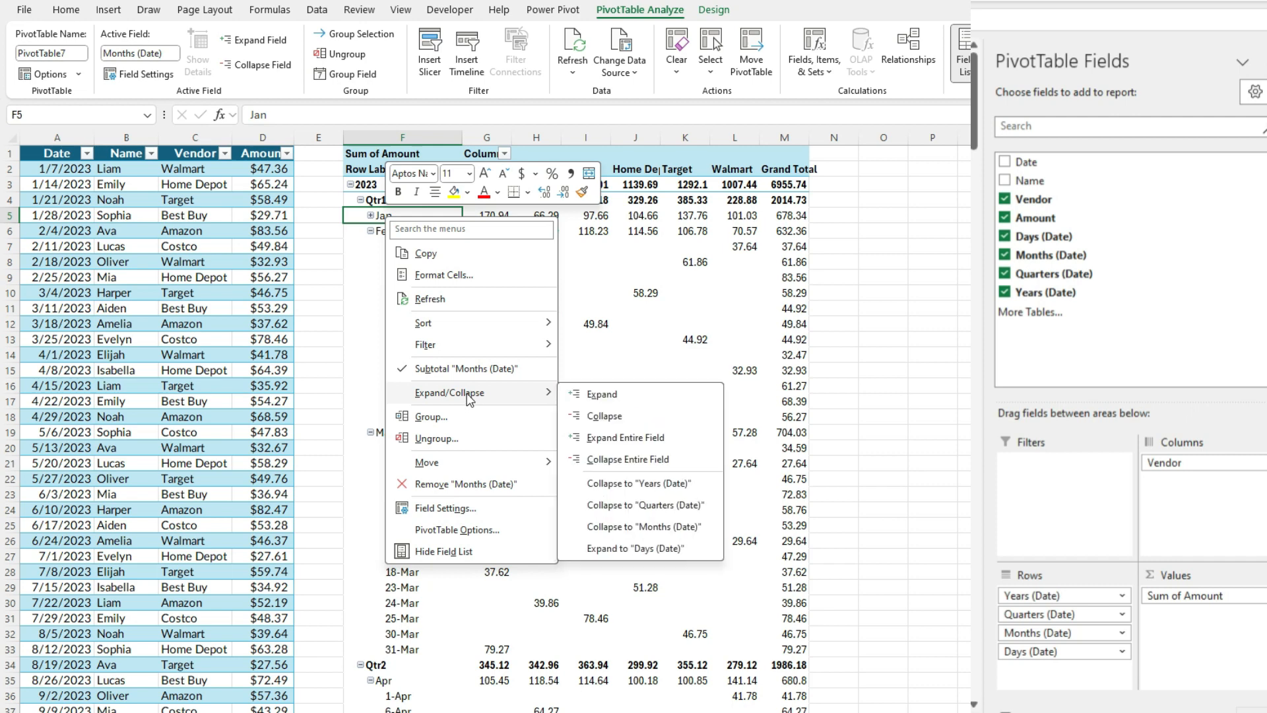
left_click(651, 445)
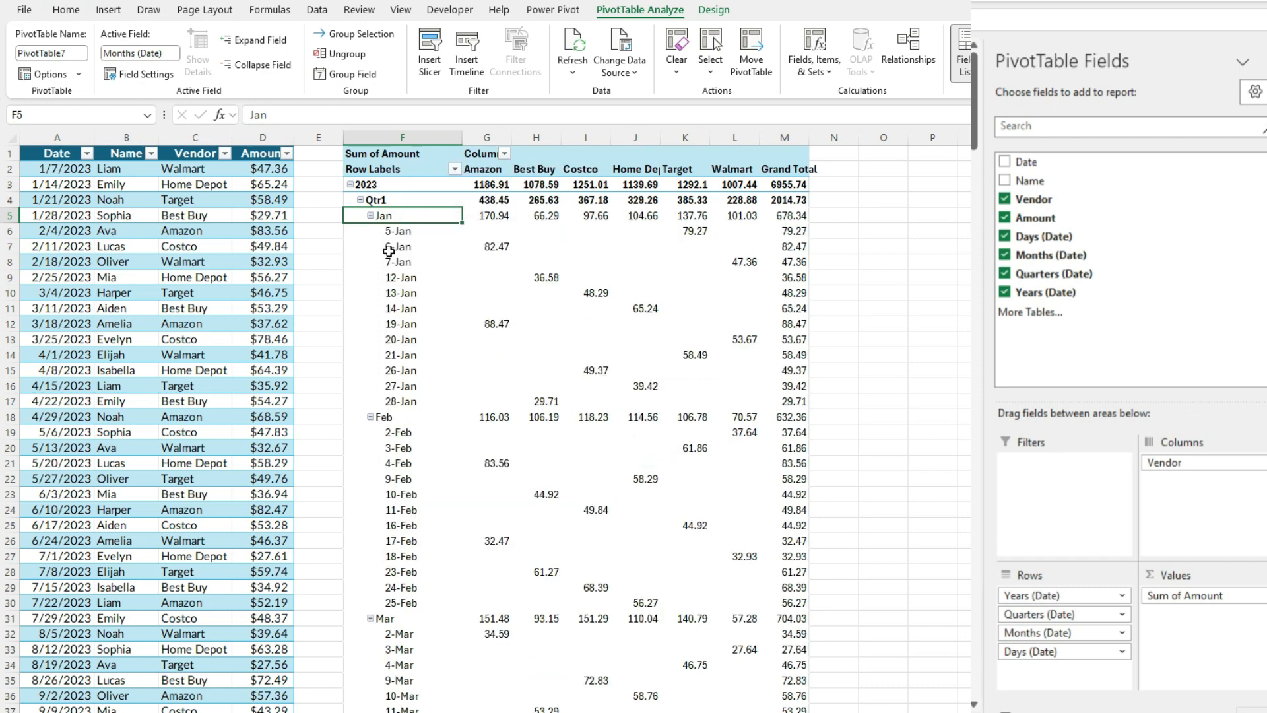
- Collapse the entire Years field of the PivotTable
right_click(384, 188)
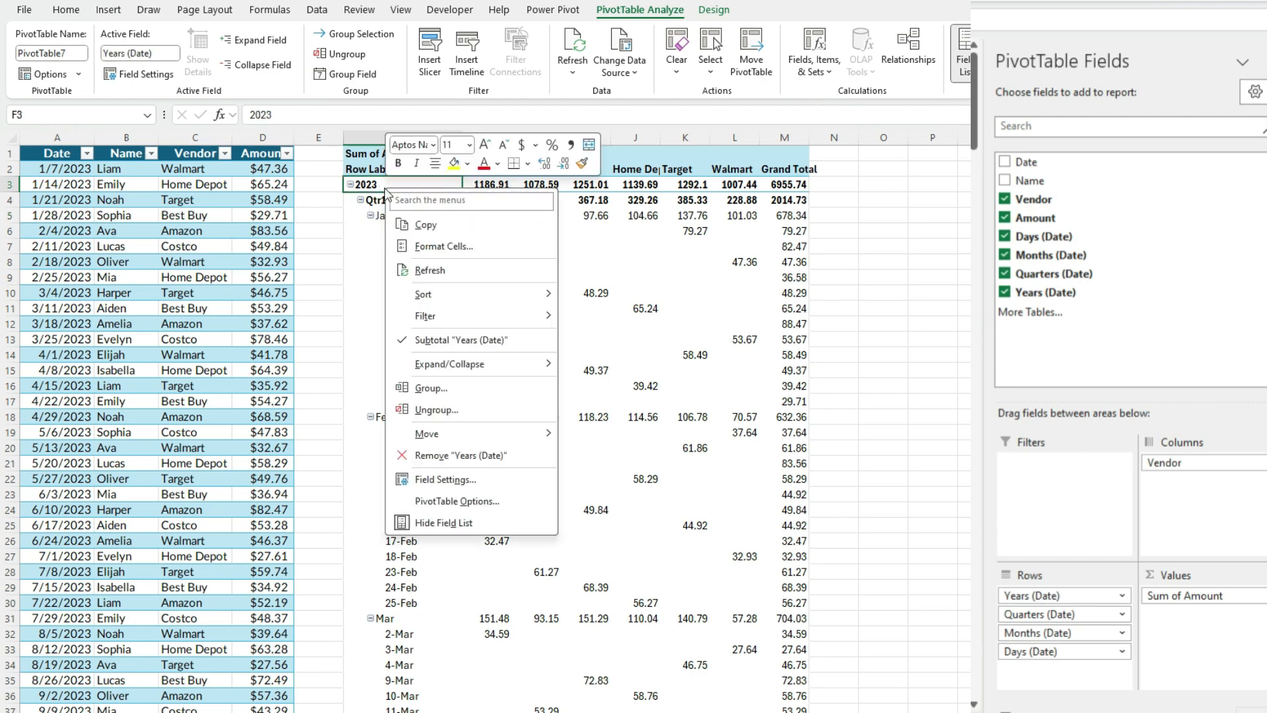
mouse_move(485, 370)
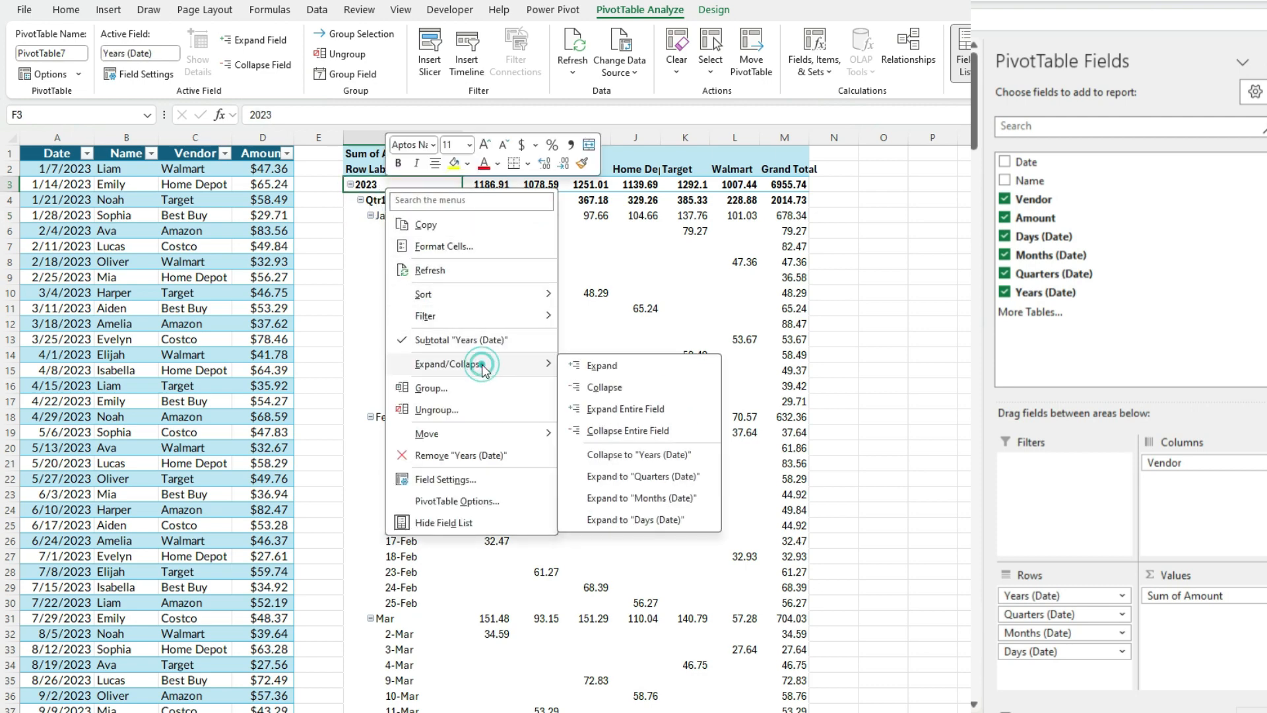
left_click(645, 432)
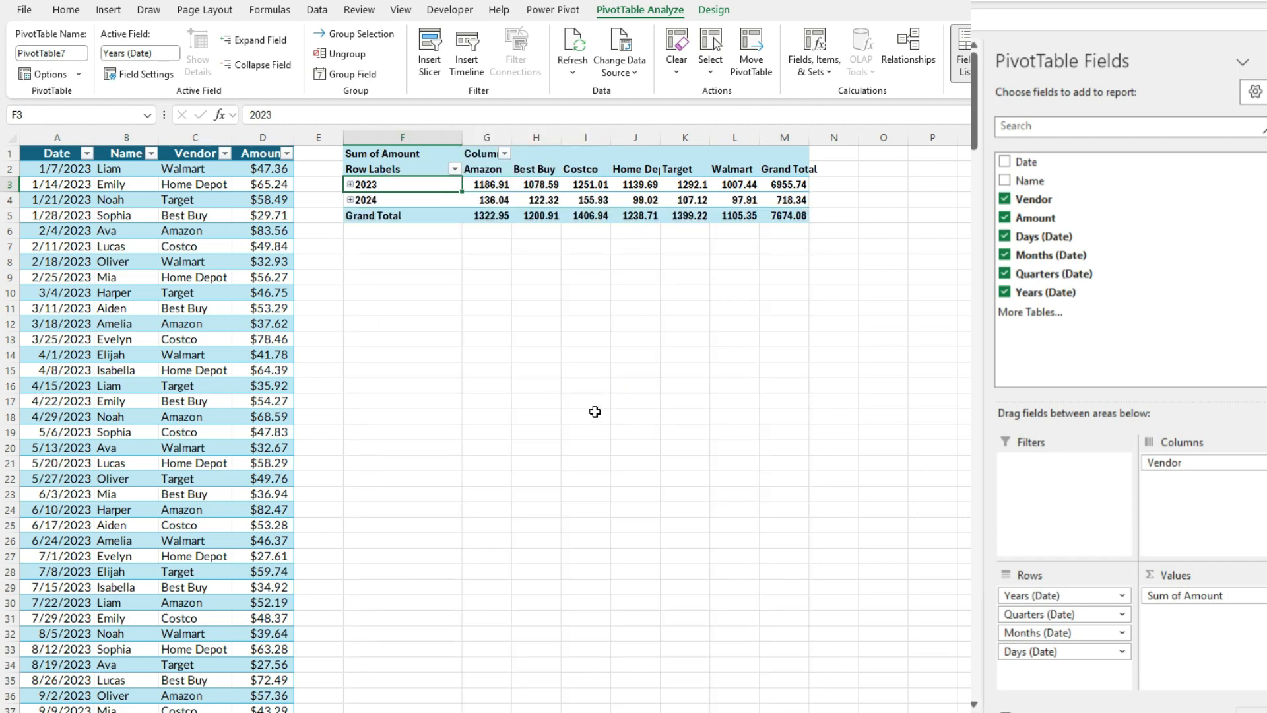
- Expand 2023, collapse Qtr1 to the Quarters level, and collapse Qtr2 and Qtr3 as well
left_click(353, 184)
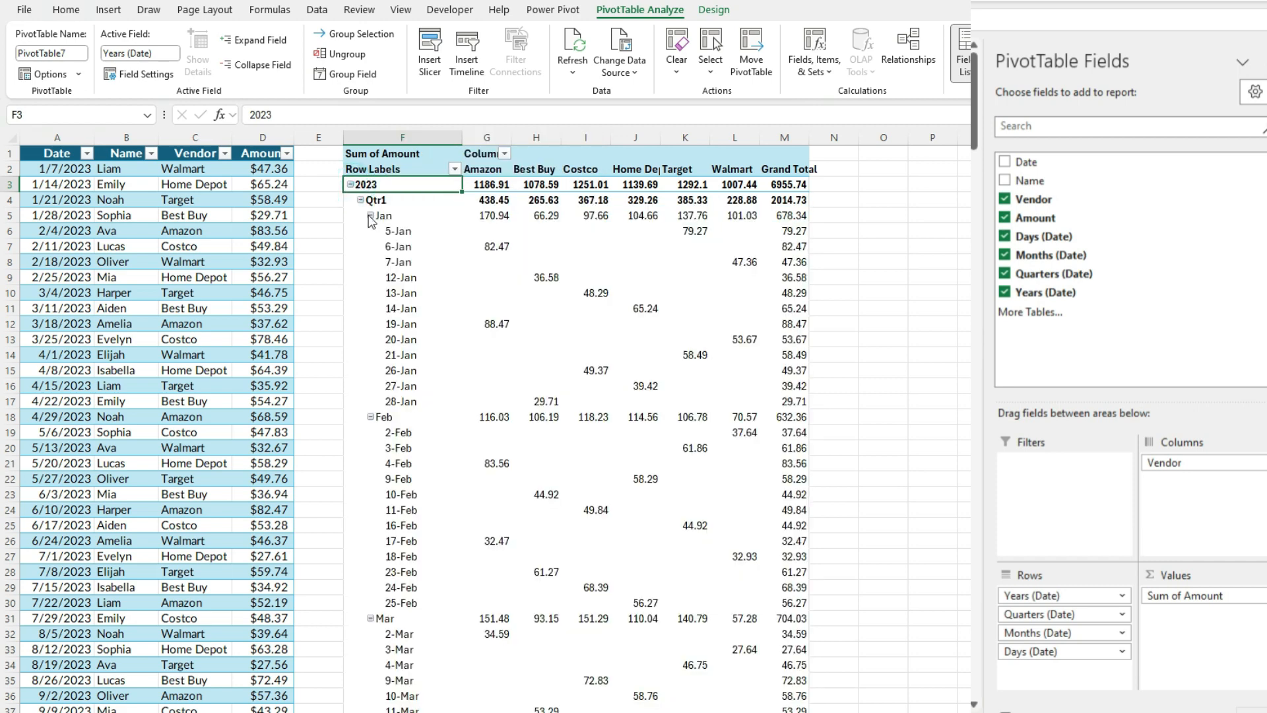
right_click(388, 200)
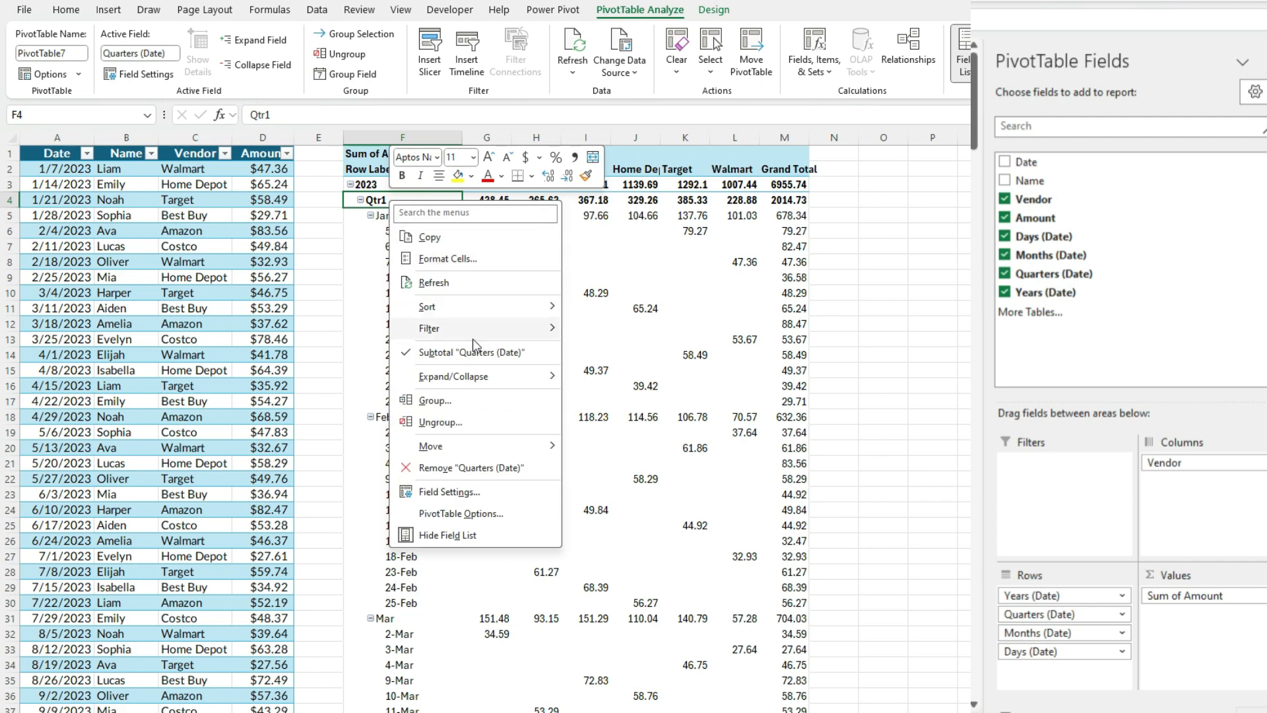
left_click(497, 376)
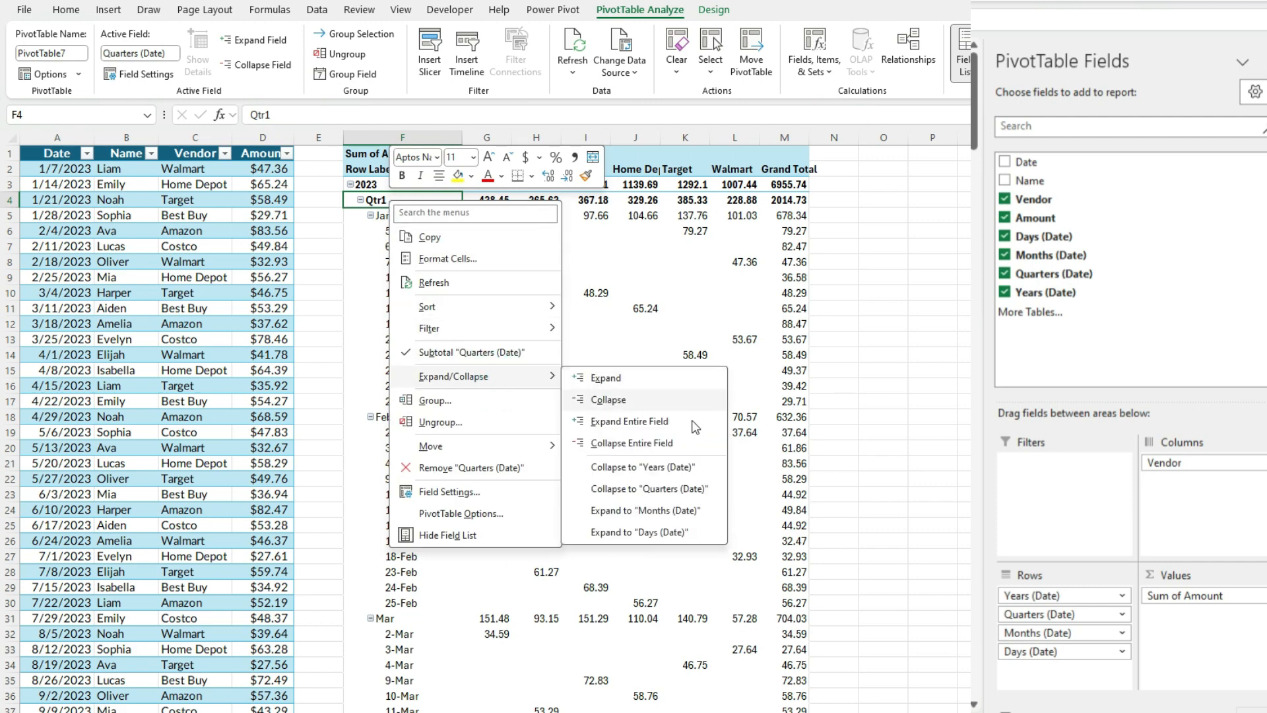
left_click(694, 489)
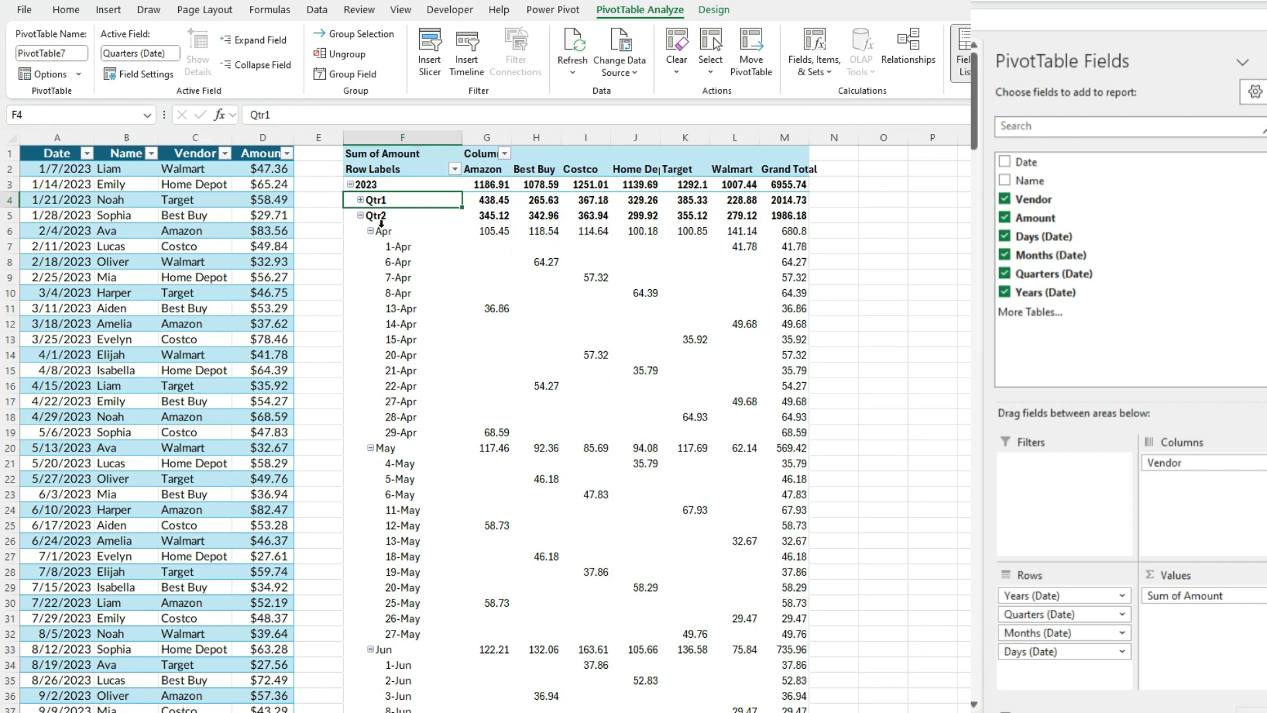
left_click(355, 218)
left_click(359, 216)
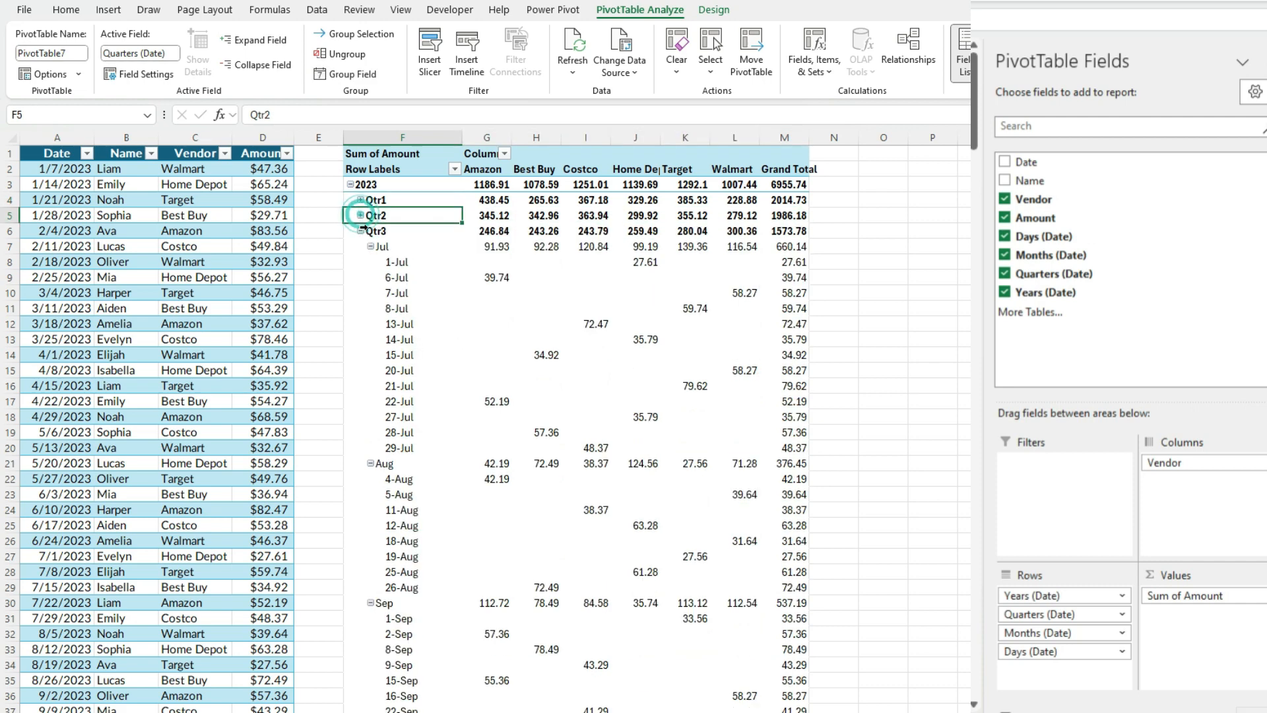
left_click(363, 234)
left_click(361, 230)
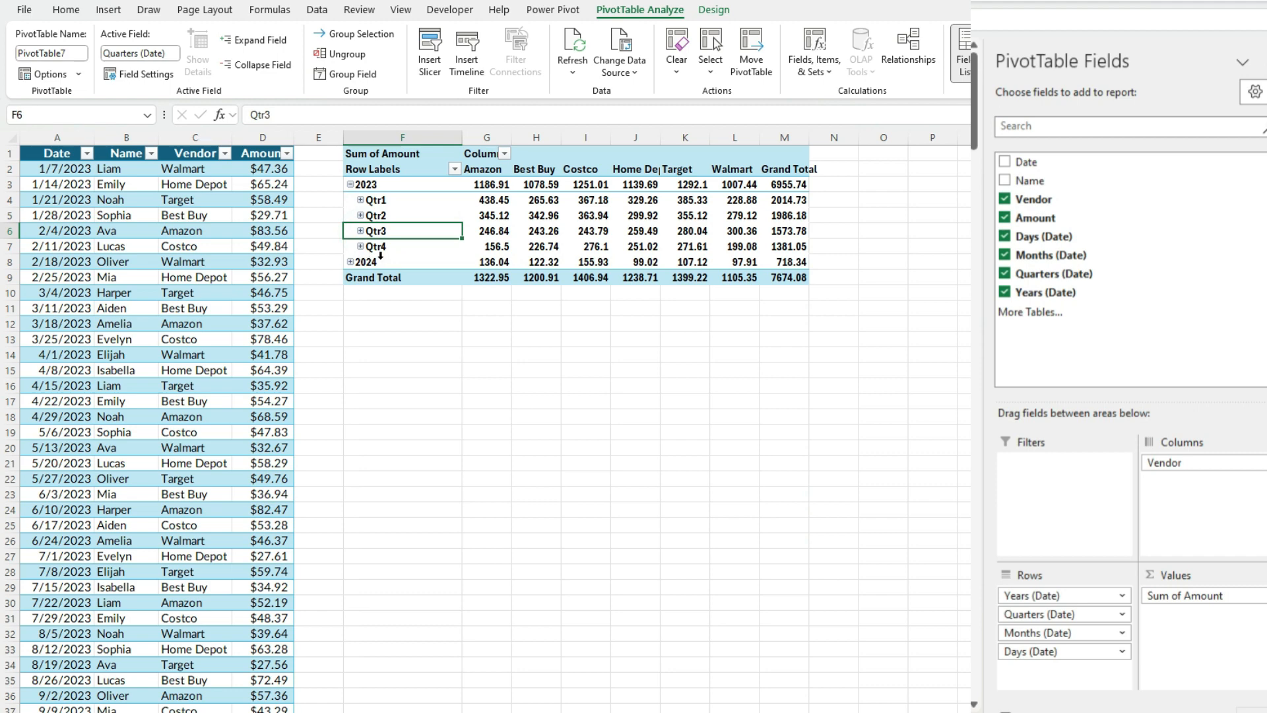